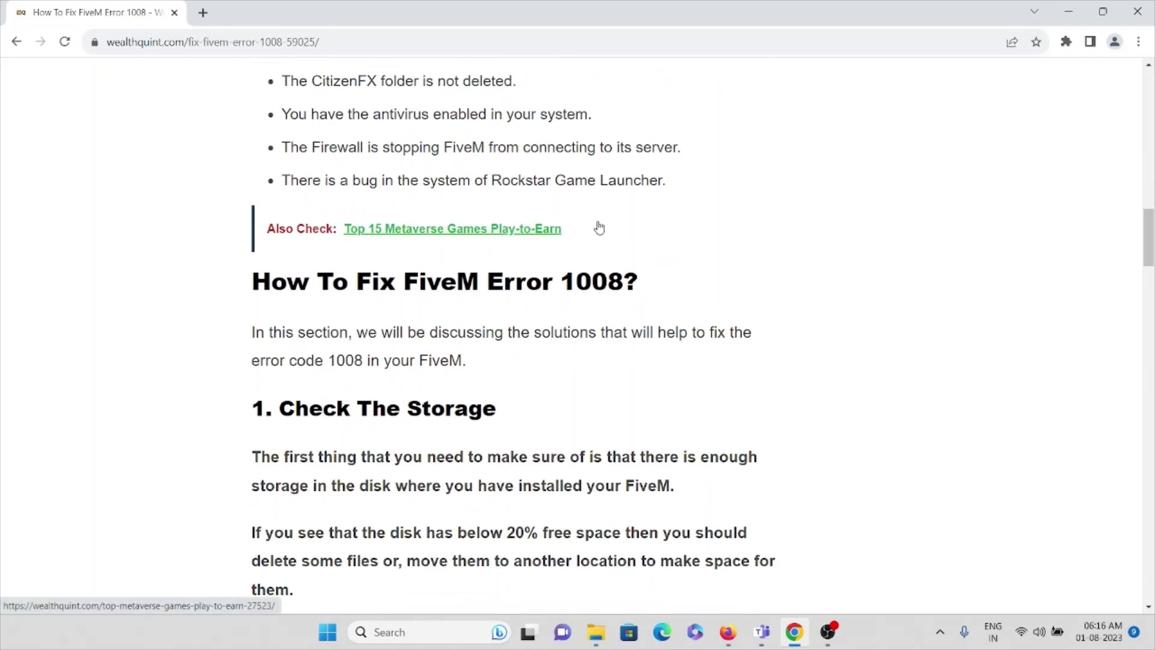
Read the article's storage fix and open This PC in File Explorer to check the drives' free space
{"action": "scroll", "coordinate": [605, 219], "scroll_direction": "down", "scroll_amount": 1}
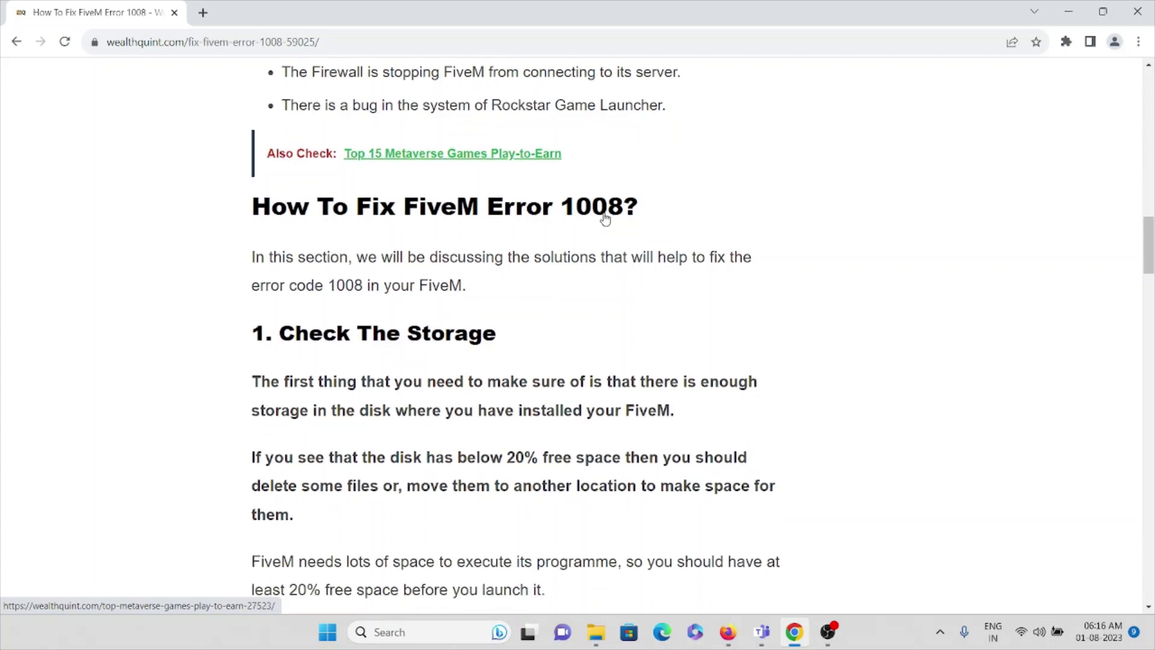
{"action": "scroll", "coordinate": [605, 213], "scroll_direction": "down", "scroll_amount": 1}
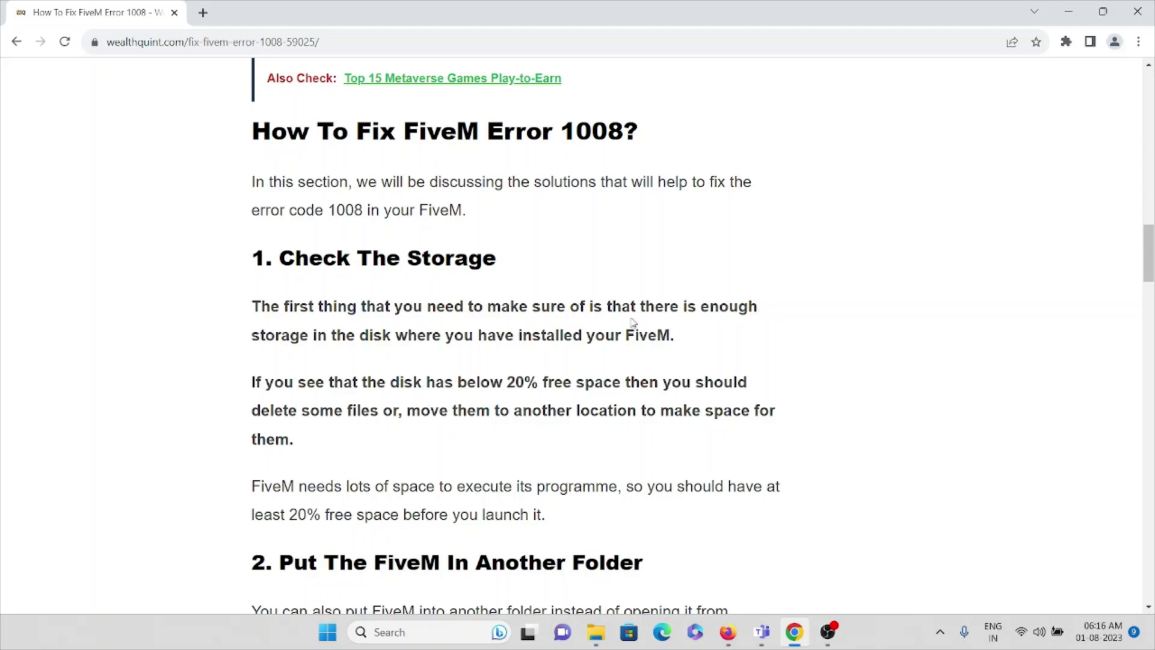
{"action": "double_click", "coordinate": [649, 335]}
{"action": "left_click", "coordinate": [652, 337]}
{"action": "mouse_move", "coordinate": [601, 643]}
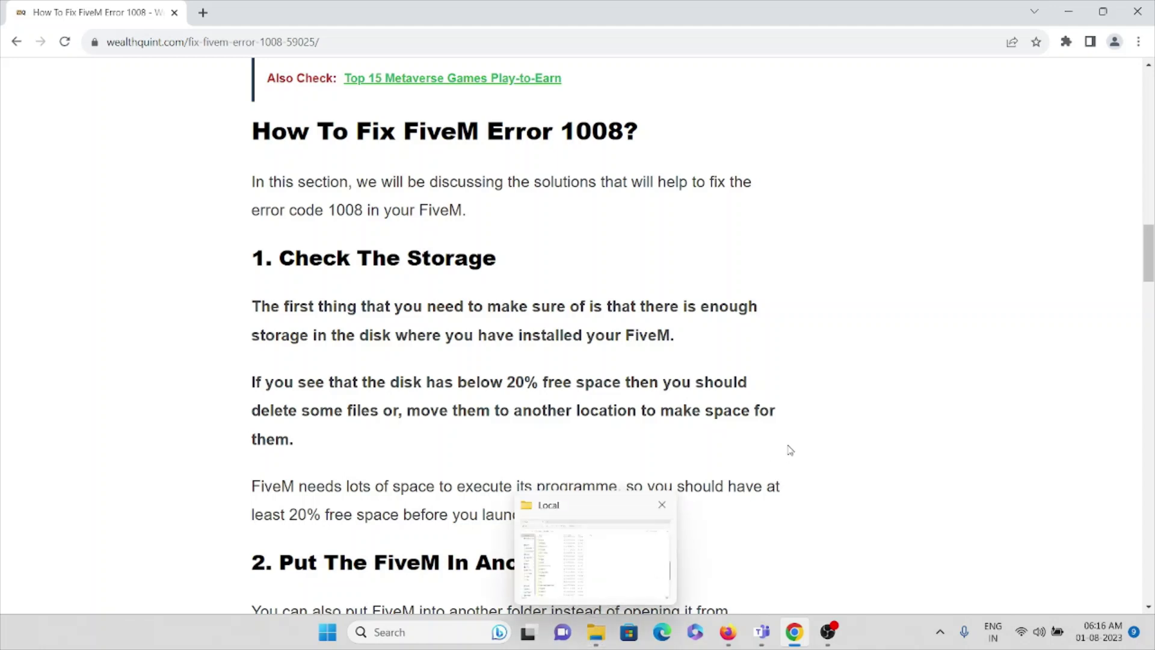
{"action": "left_click", "coordinate": [601, 633]}
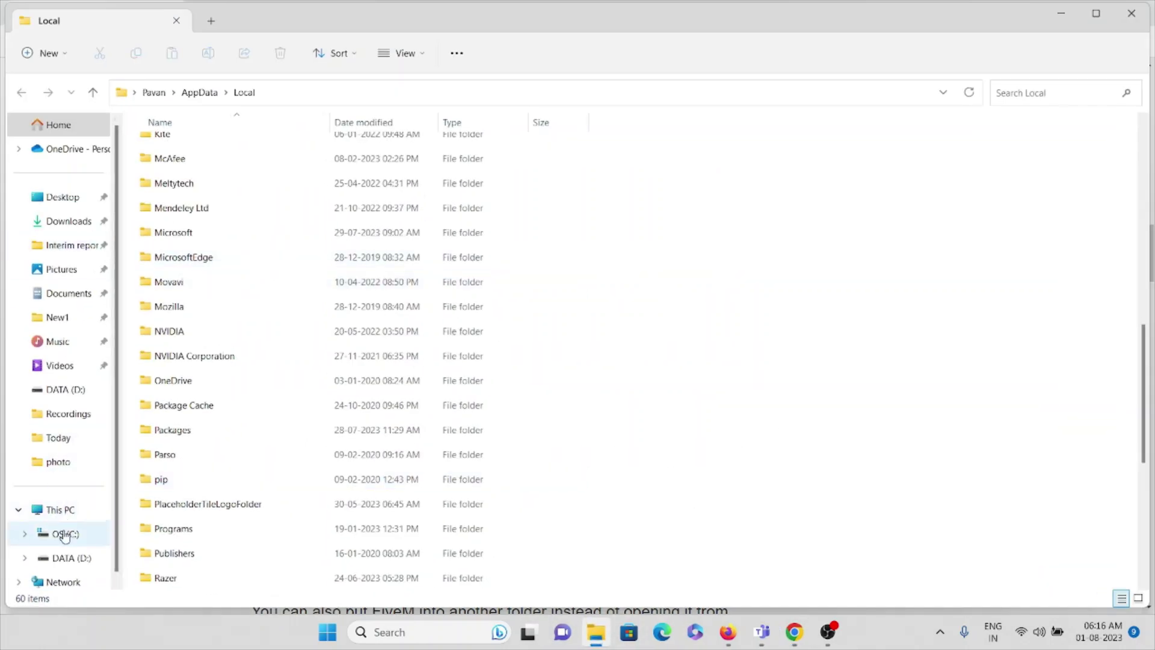
{"action": "left_click", "coordinate": [58, 510]}
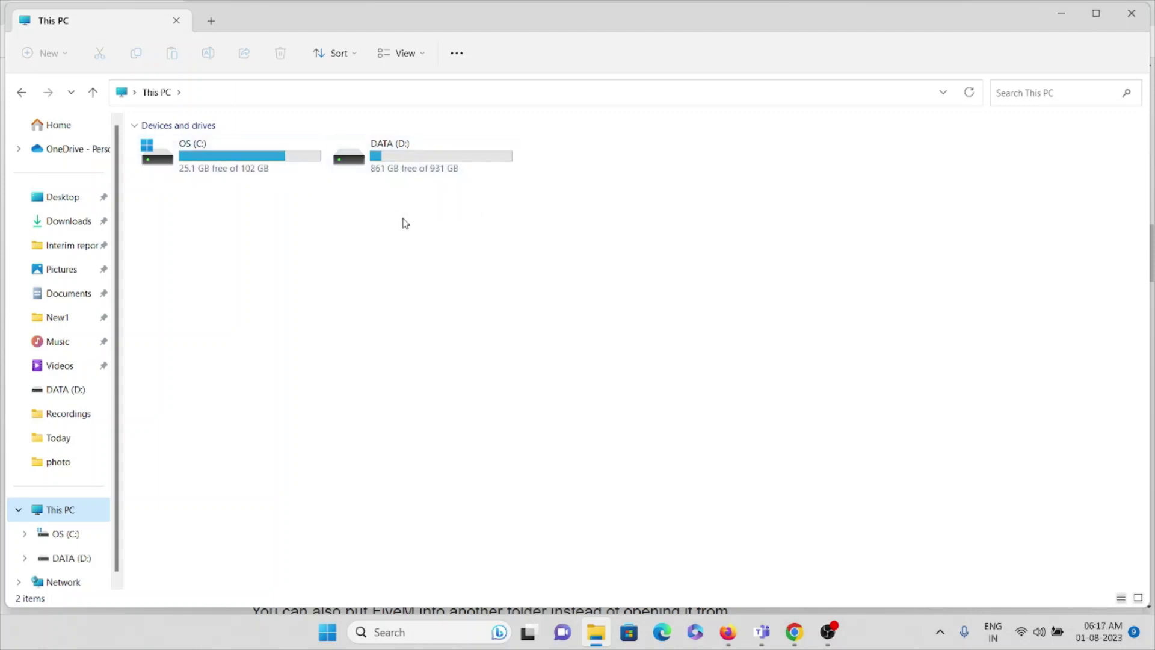
Switch back to the article in Chrome and read the fixes on moving FiveM to another folder and deleting CitizenFX
{"action": "left_click", "coordinate": [794, 631]}
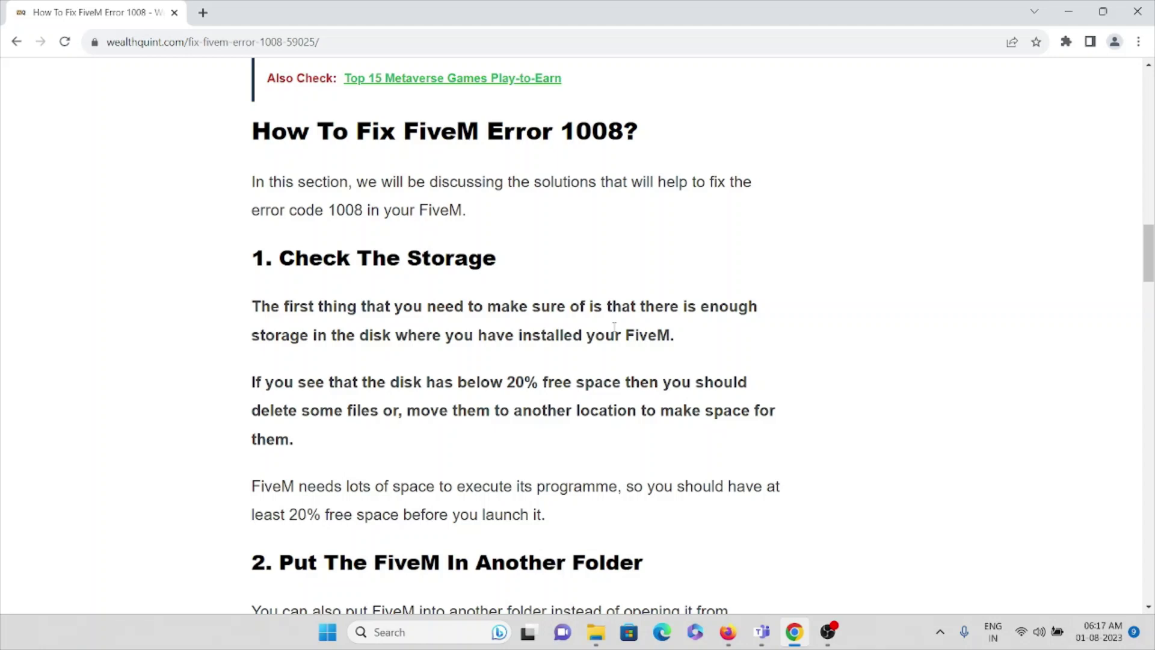
{"action": "scroll", "coordinate": [581, 450], "scroll_direction": "down", "scroll_amount": 5}
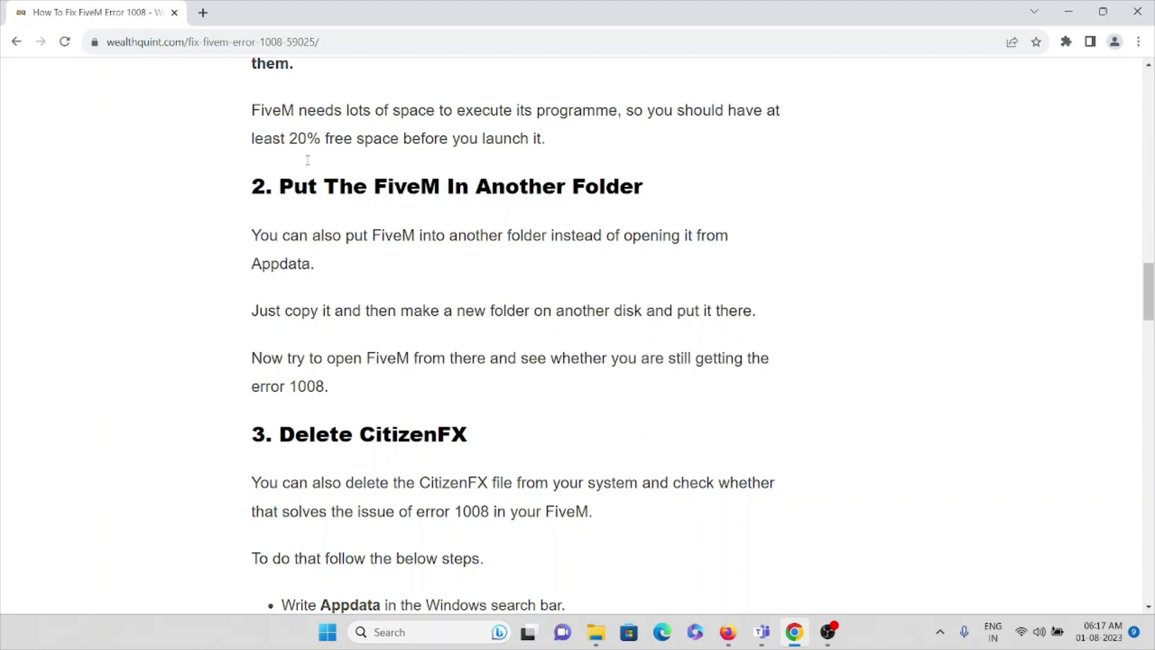
{"action": "left_click_drag", "start_coordinate": [277, 188], "coordinate": [659, 180]}
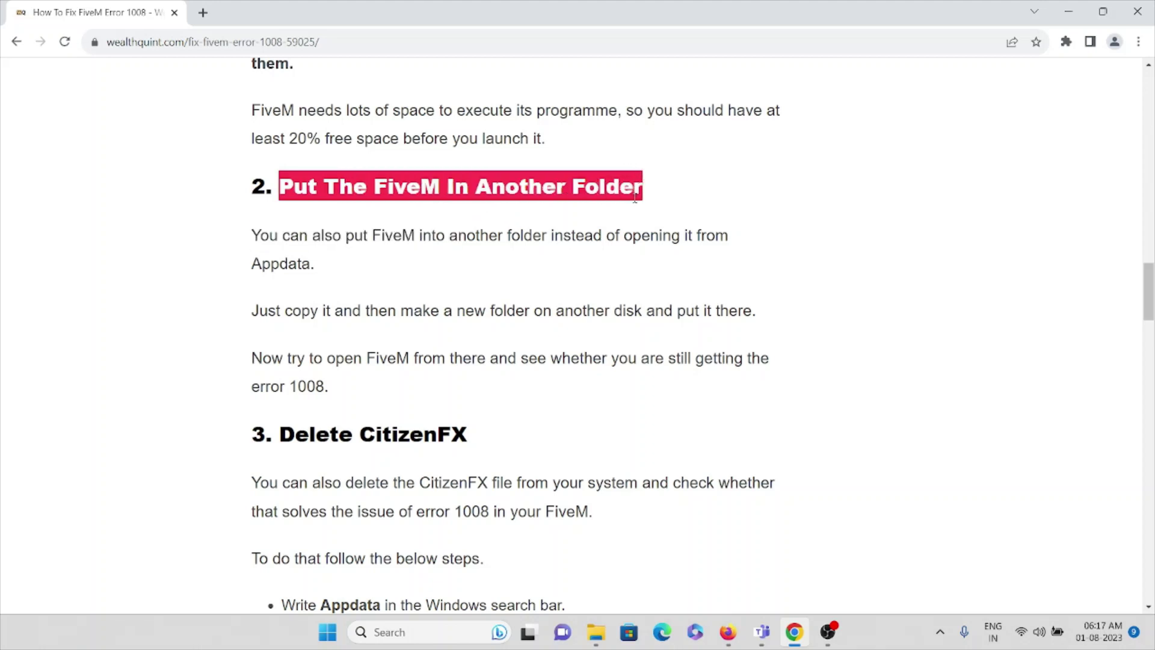
{"action": "left_click", "coordinate": [632, 229]}
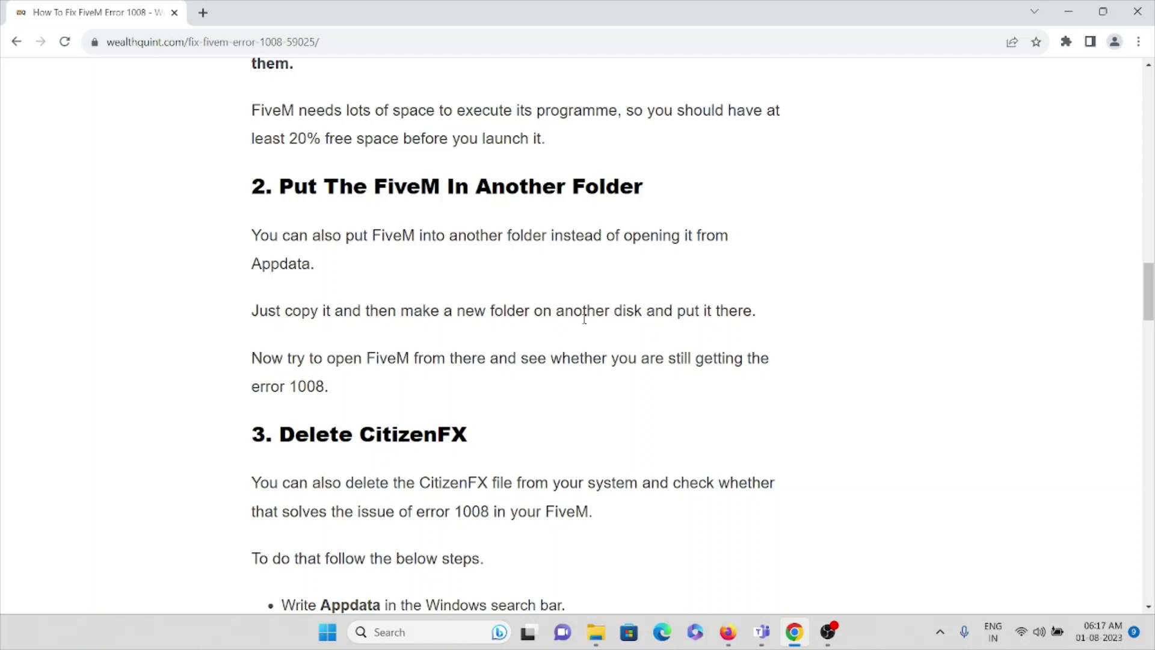
{"action": "scroll", "coordinate": [584, 318], "scroll_direction": "down", "scroll_amount": 1}
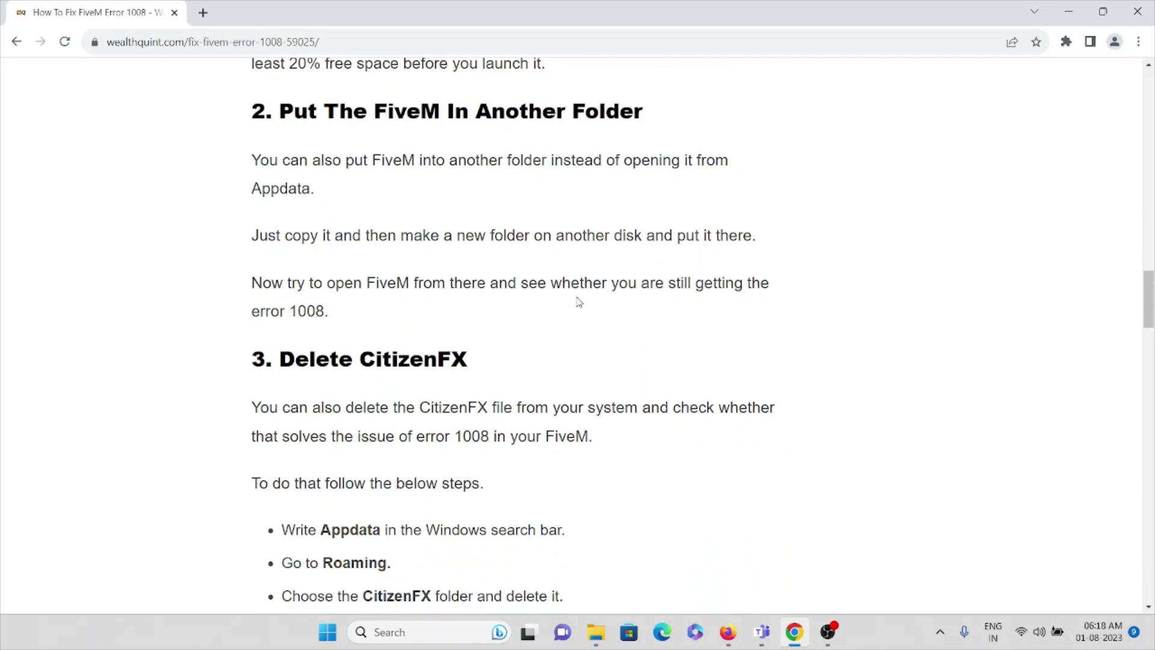
{"action": "scroll", "coordinate": [577, 300], "scroll_direction": "down", "scroll_amount": 1}
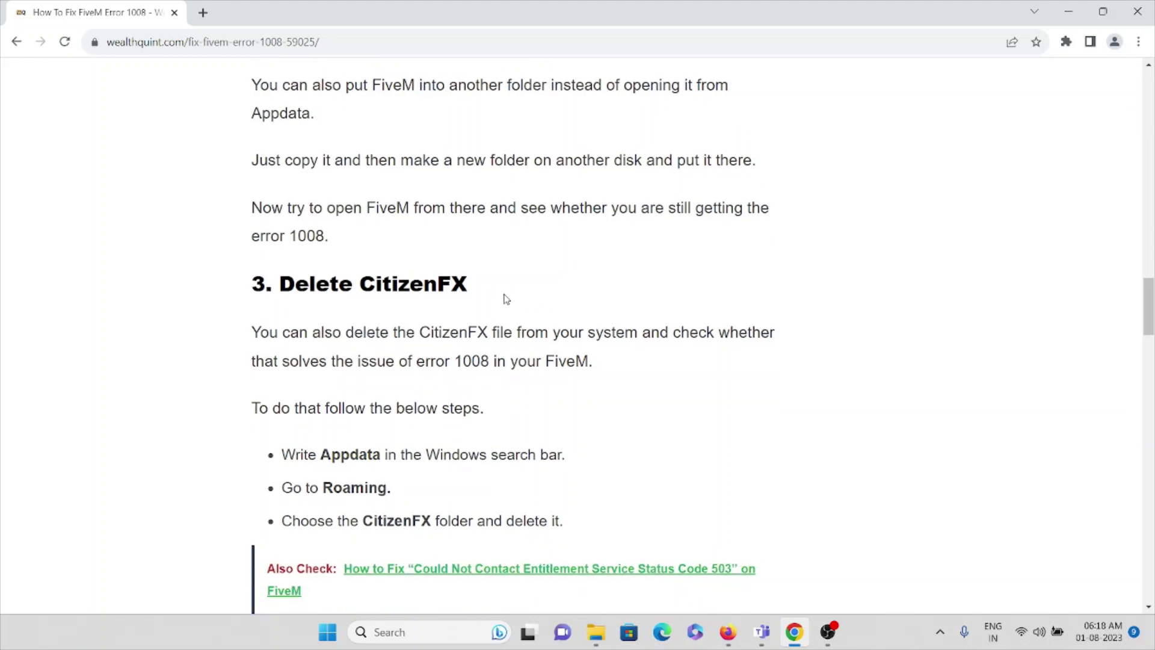
{"action": "scroll", "coordinate": [498, 289], "scroll_direction": "down", "scroll_amount": 2}
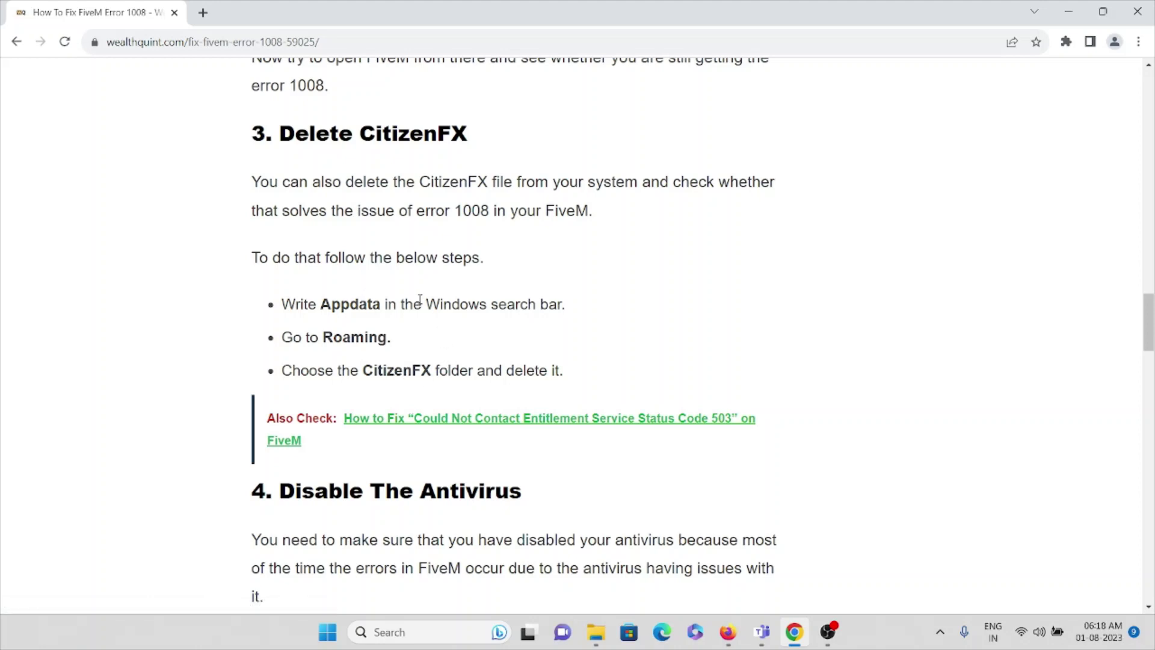
Search Windows for "appdata", then return to the article
{"action": "left_click", "coordinate": [413, 630]}
{"action": "type", "text": "appdata"}
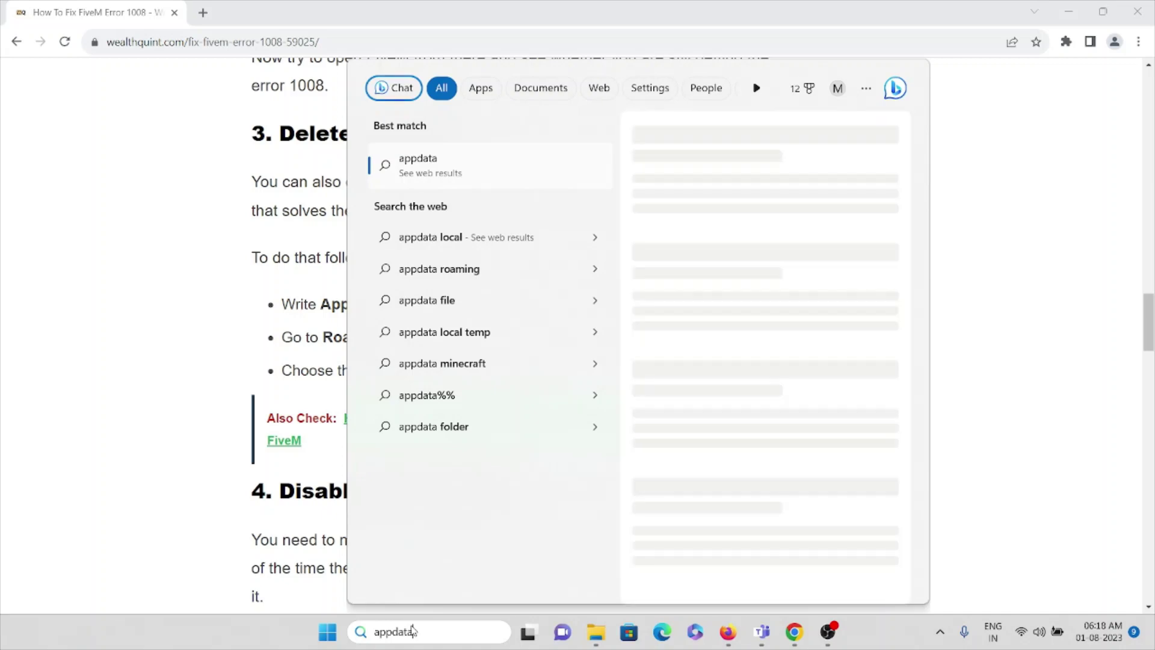
{"action": "left_click", "coordinate": [180, 278]}
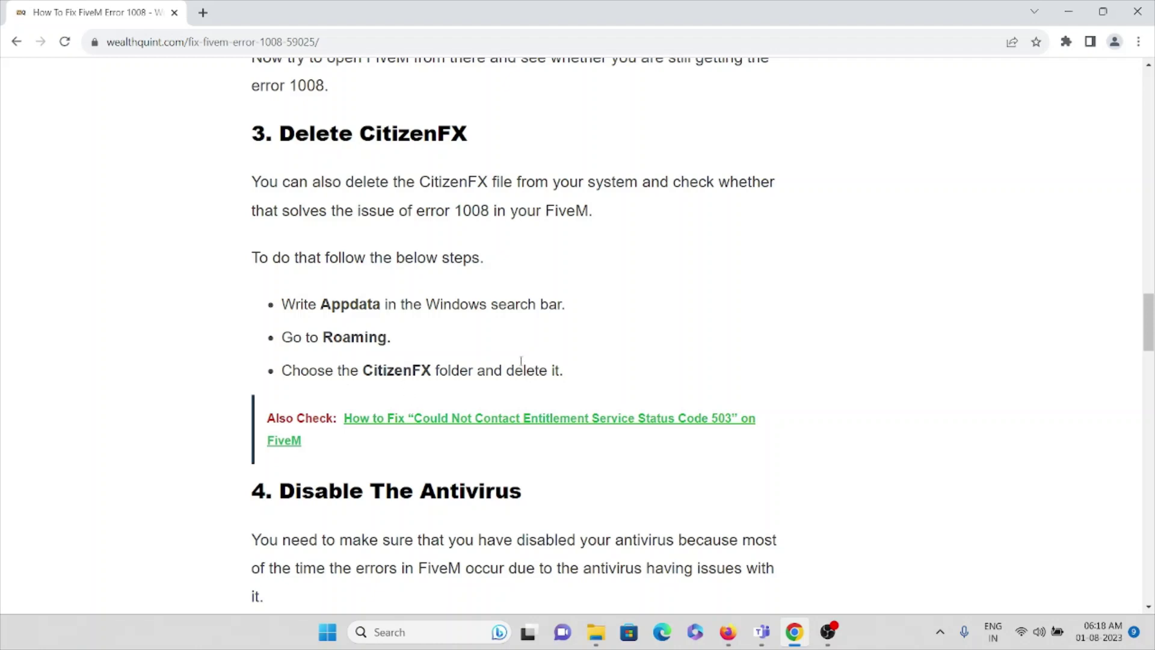
Read the antivirus and firewall fixes in the article, and open Control Panel through a Windows search
{"action": "scroll", "coordinate": [521, 359], "scroll_direction": "down", "scroll_amount": 1}
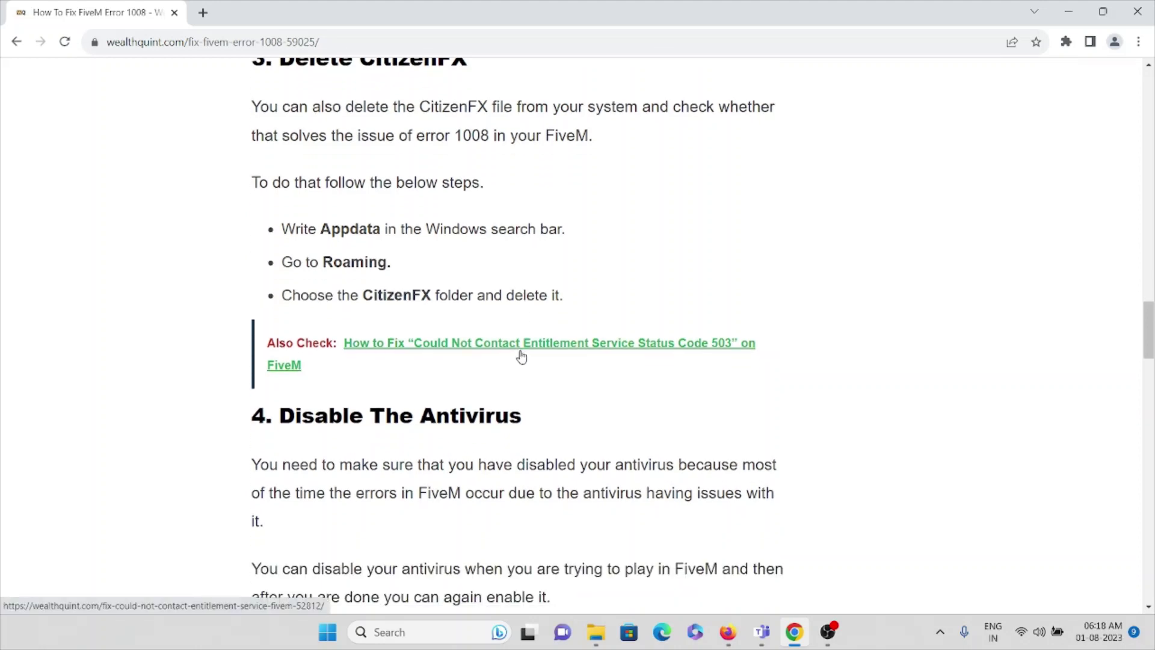
{"action": "scroll", "coordinate": [521, 356], "scroll_direction": "down", "scroll_amount": 4}
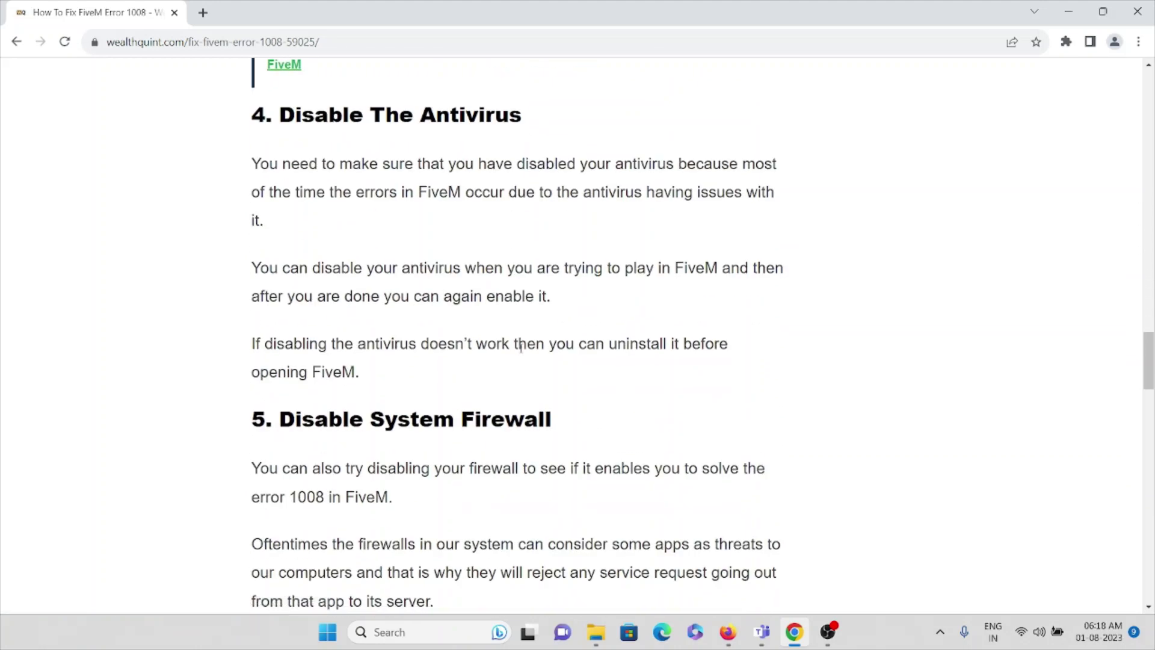
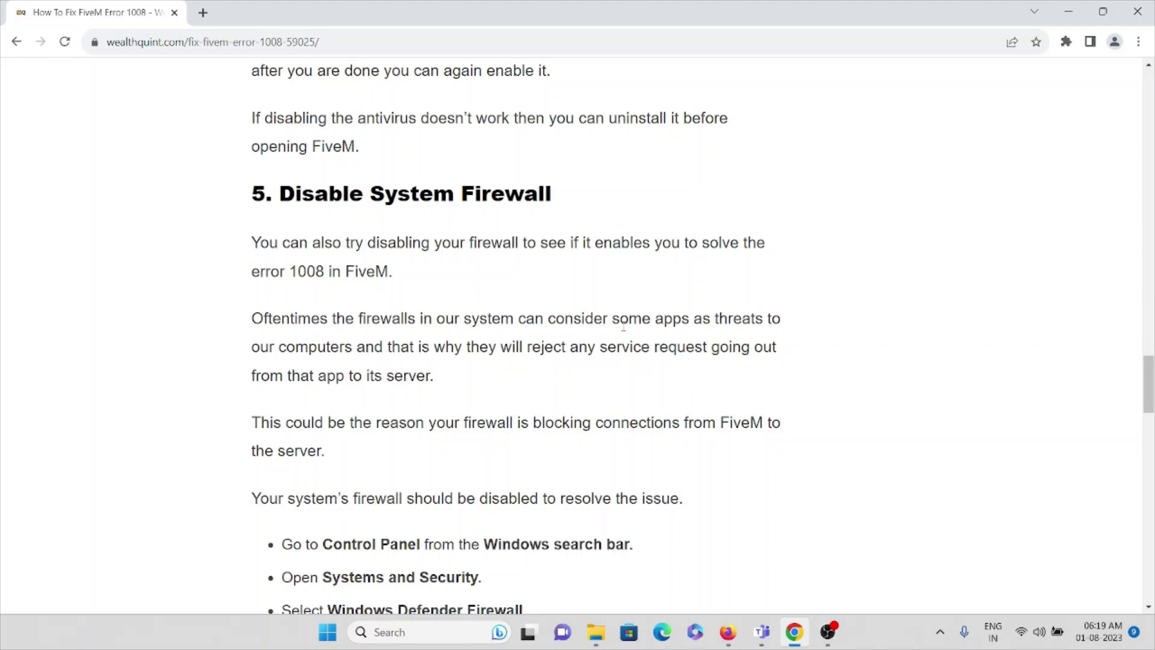
{"action": "scroll", "coordinate": [623, 330], "scroll_direction": "down", "scroll_amount": 3}
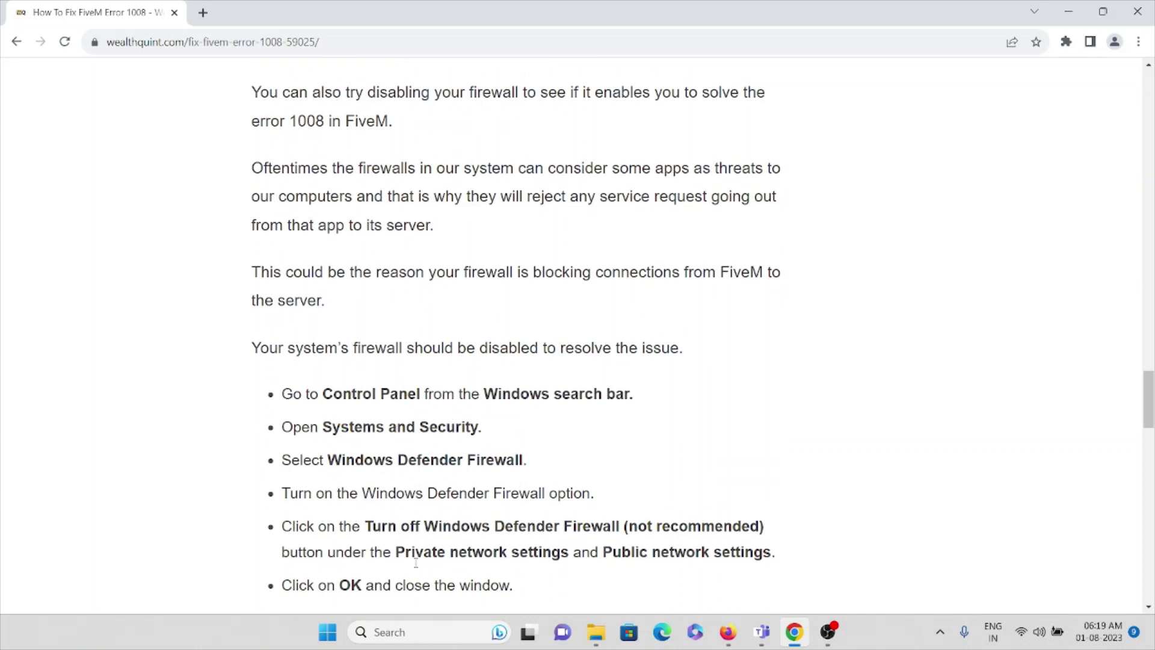
{"action": "left_click", "coordinate": [431, 632]}
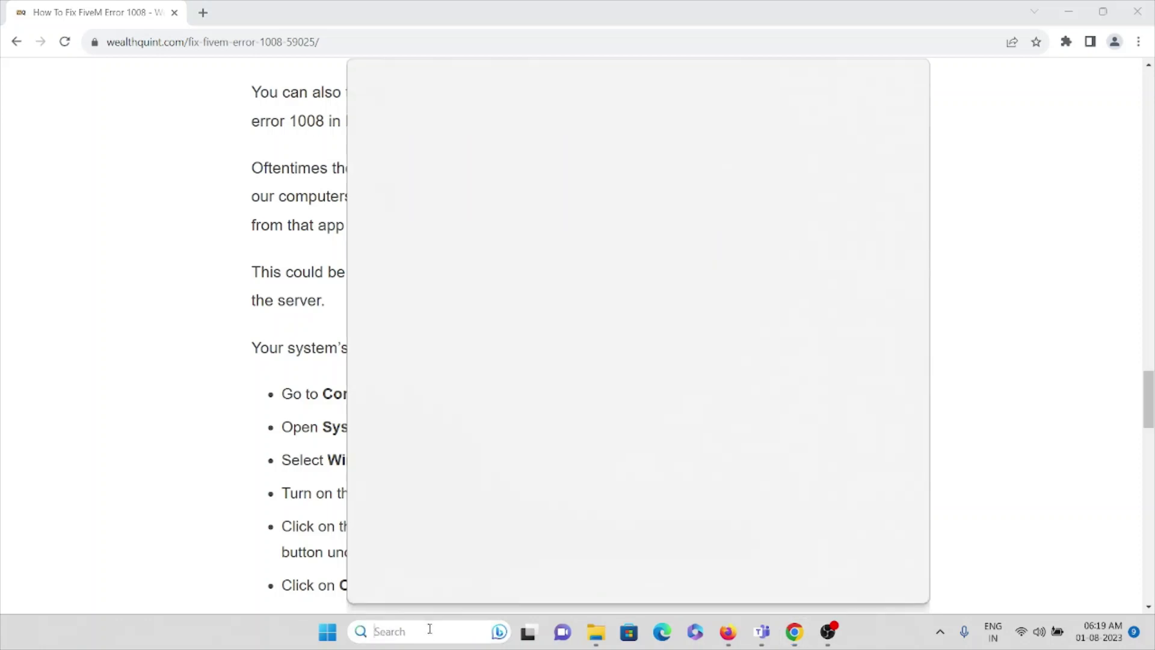
{"action": "type", "text": "contr"}
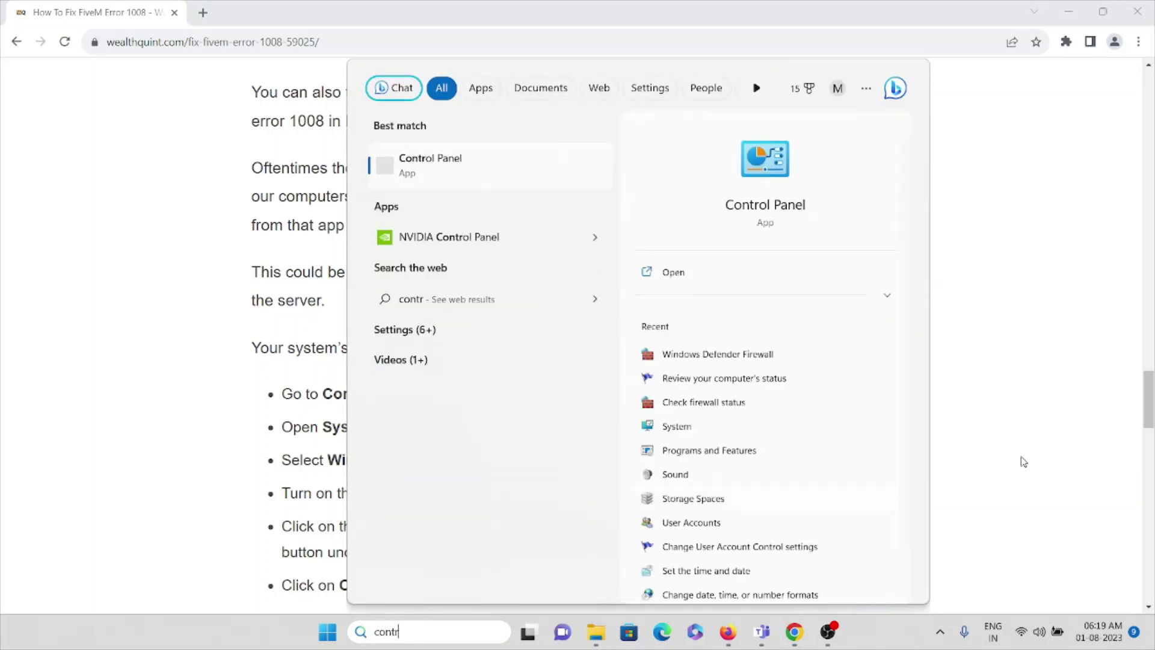
{"action": "left_click", "coordinate": [802, 226]}
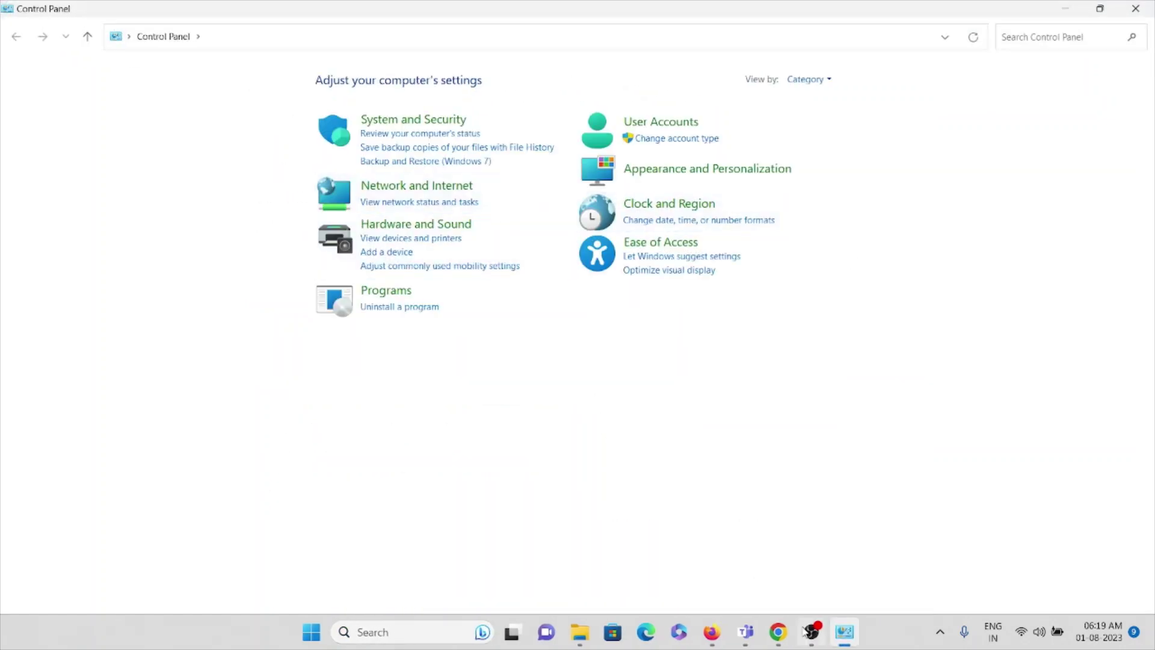
Check the article's firewall instructions in Chrome and open System and Security in Control Panel
{"action": "left_click", "coordinate": [778, 631]}
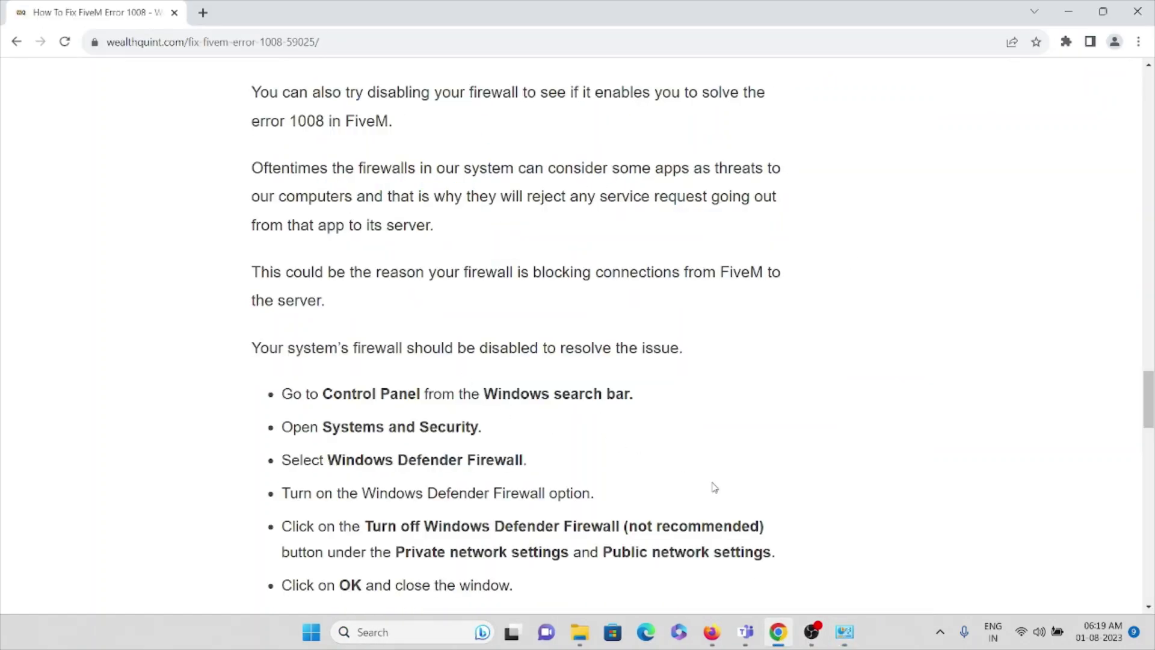
{"action": "left_click", "coordinate": [844, 632]}
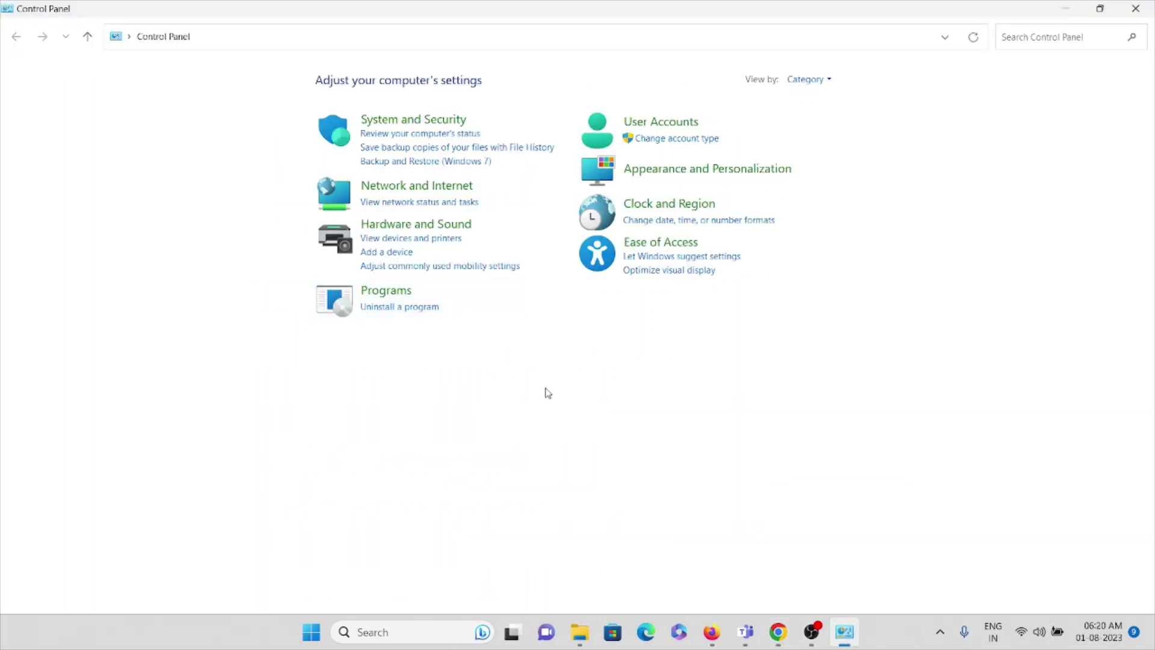
{"action": "left_click", "coordinate": [778, 631]}
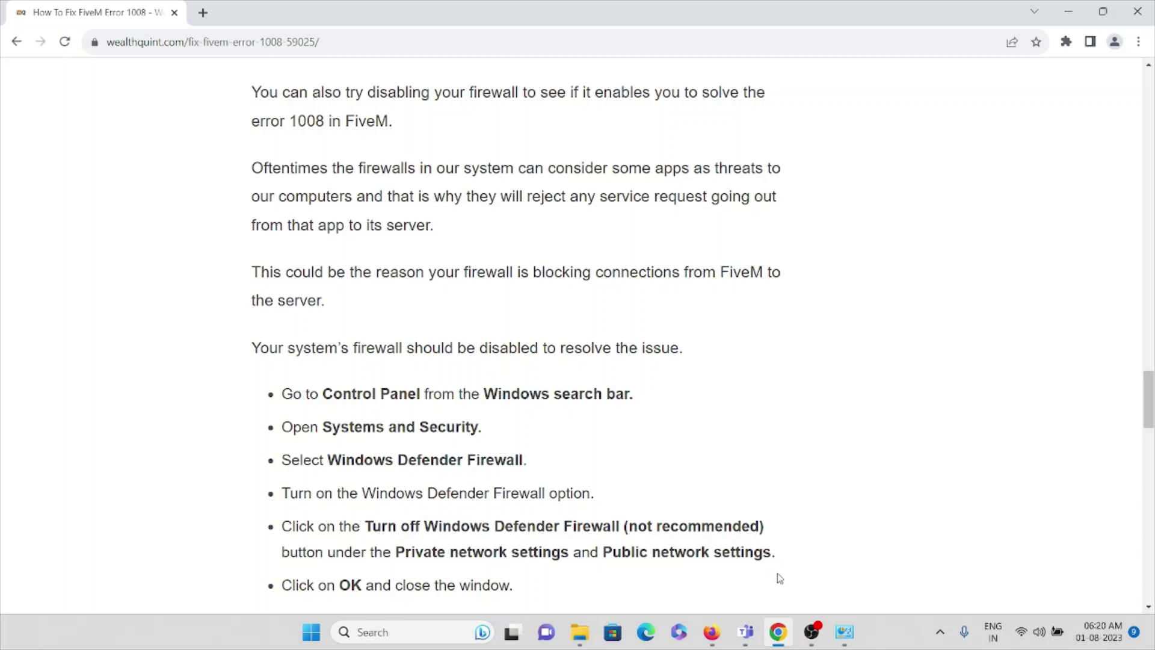
{"action": "left_click", "coordinate": [844, 631]}
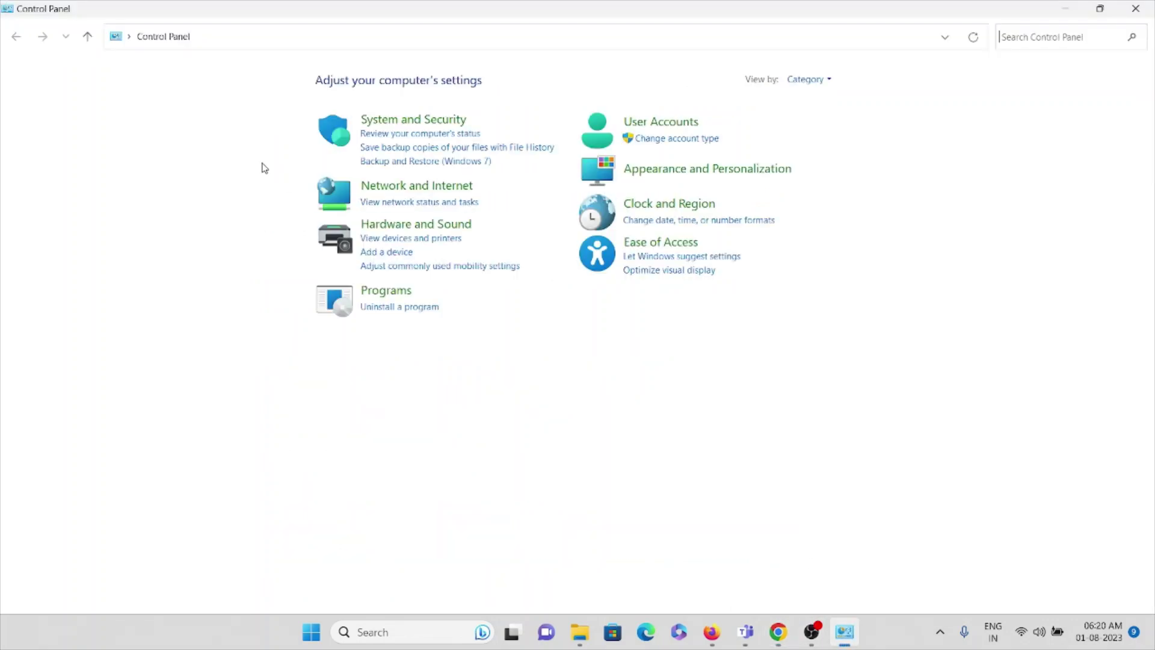
{"action": "left_click", "coordinate": [405, 122]}
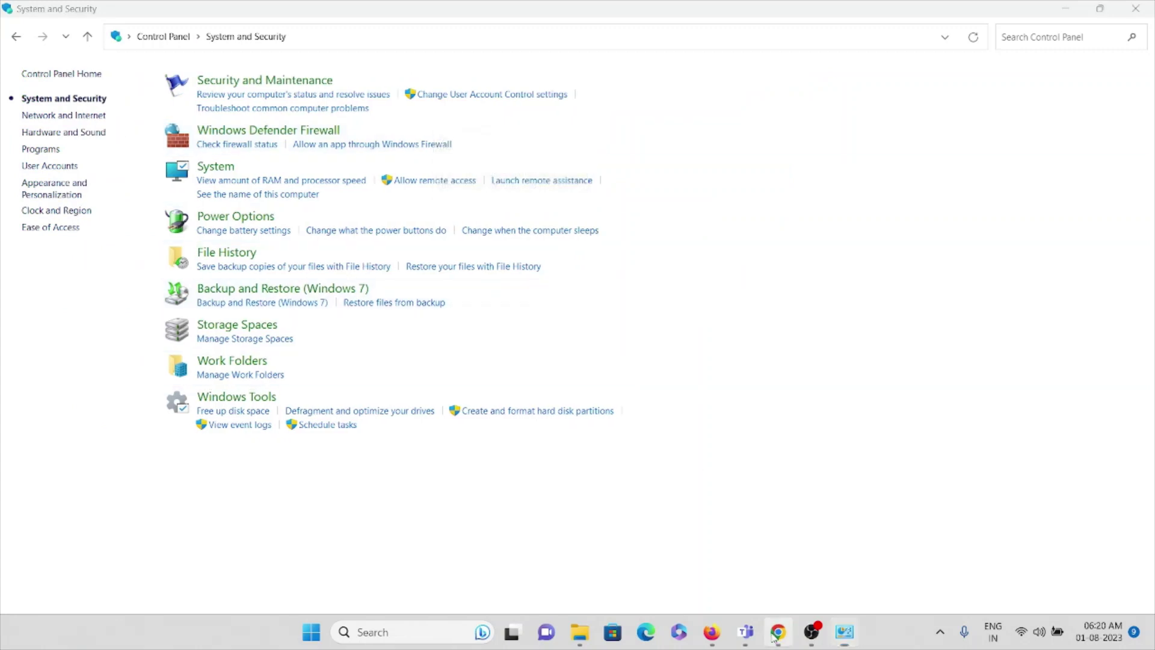
Highlight Windows Defender Firewall in the article's instructions and open that page in Control Panel
{"action": "left_click", "coordinate": [778, 631]}
{"action": "left_click_drag", "start_coordinate": [330, 460], "coordinate": [524, 460]}
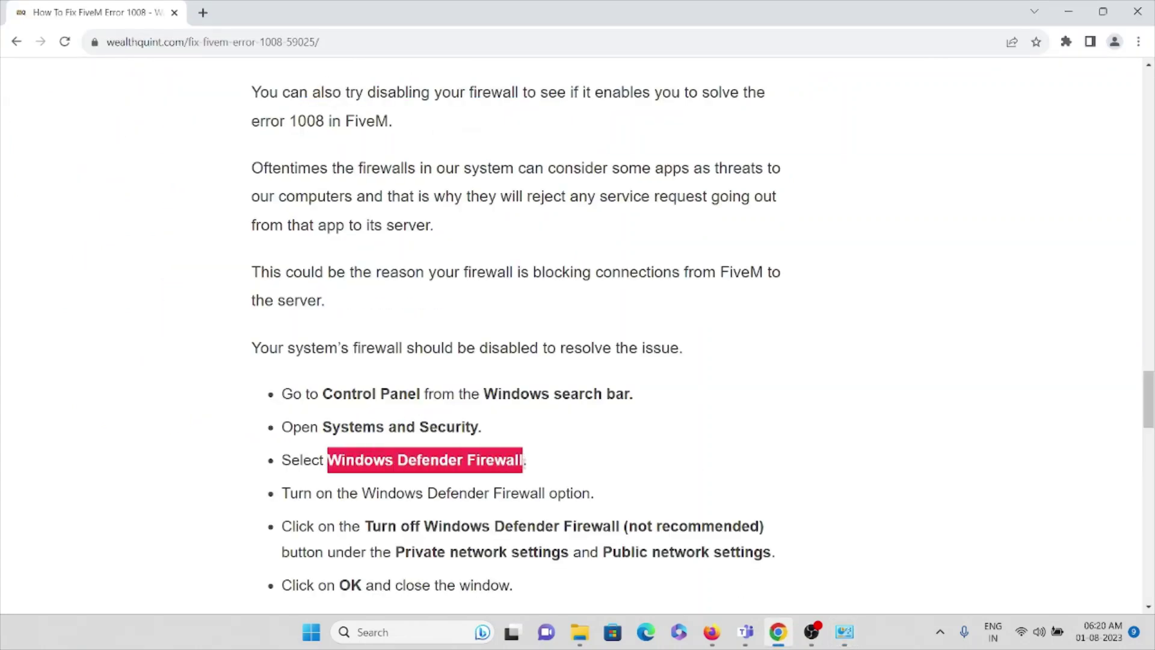
{"action": "left_click", "coordinate": [844, 632]}
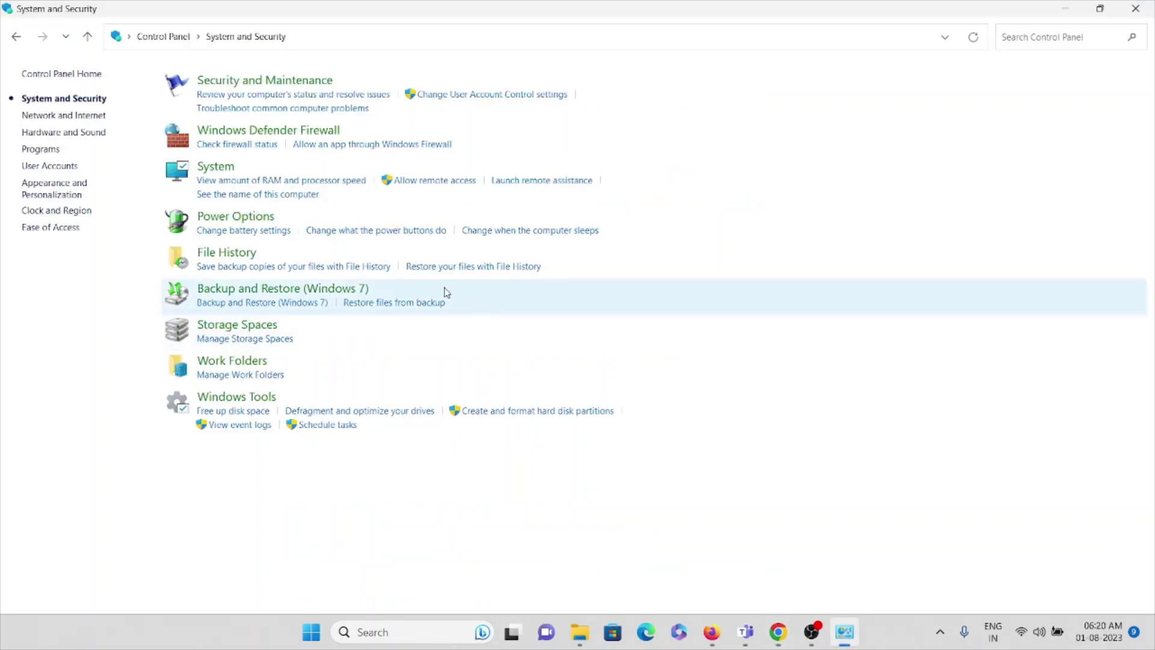
{"action": "left_click", "coordinate": [284, 129]}
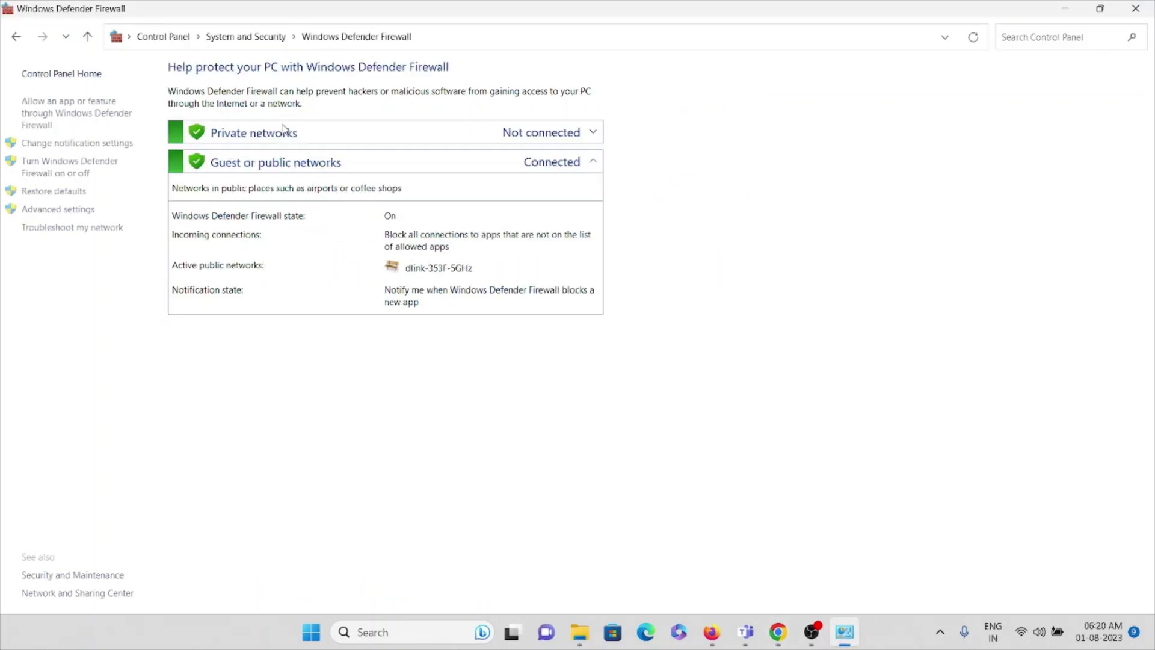
Compare the article's remaining instructions for turning off the firewall with the Windows Defender Firewall page in Control Panel
{"action": "left_click", "coordinate": [782, 630]}
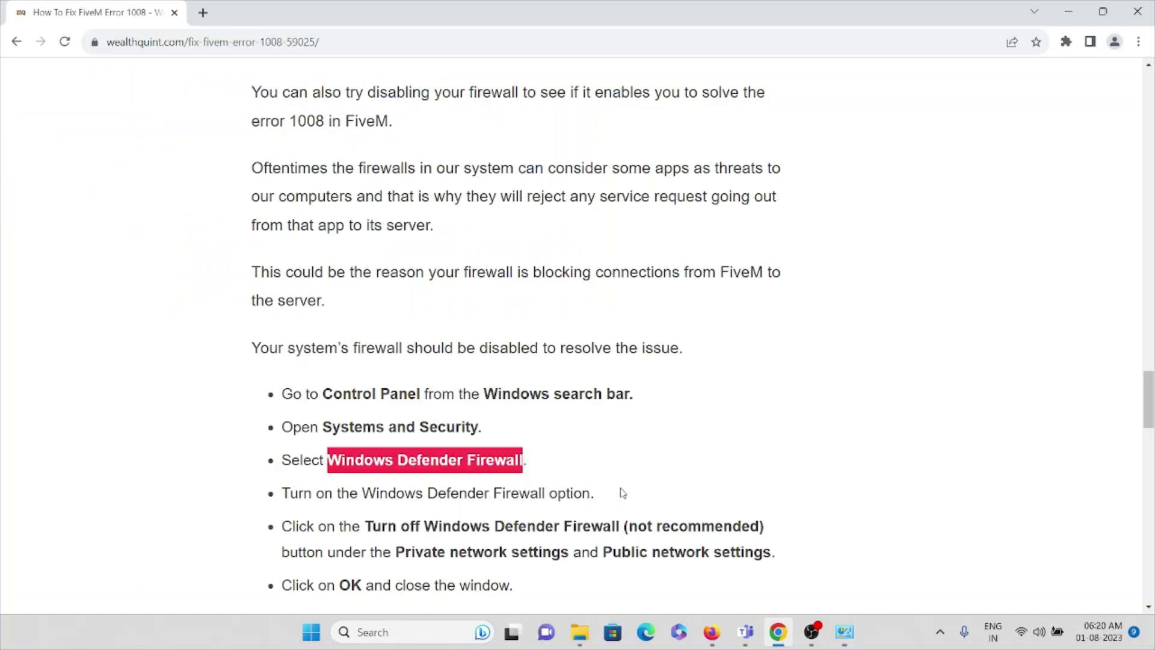
{"action": "left_click", "coordinate": [844, 631]}
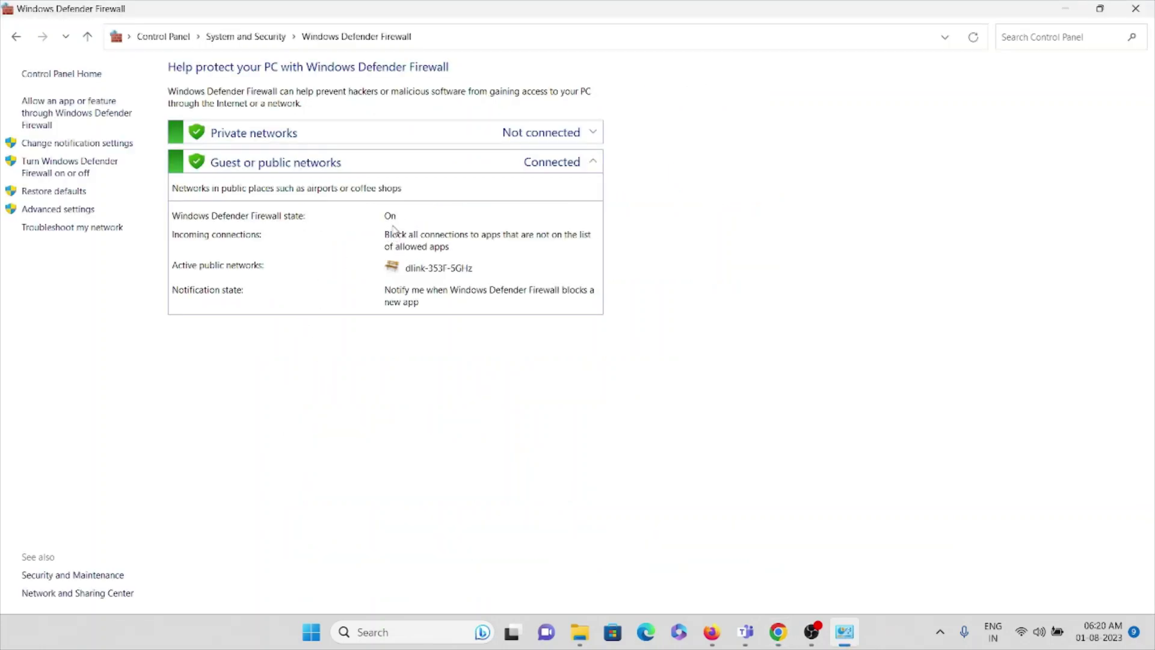
{"action": "left_click", "coordinate": [778, 632]}
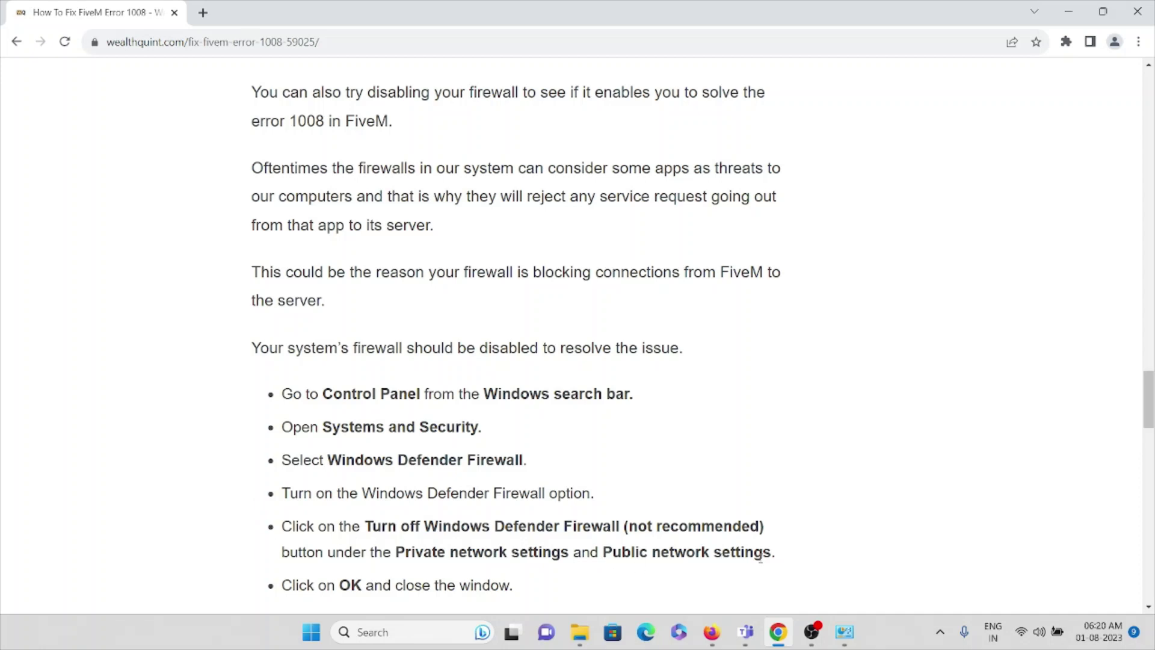
{"action": "left_click", "coordinate": [850, 633]}
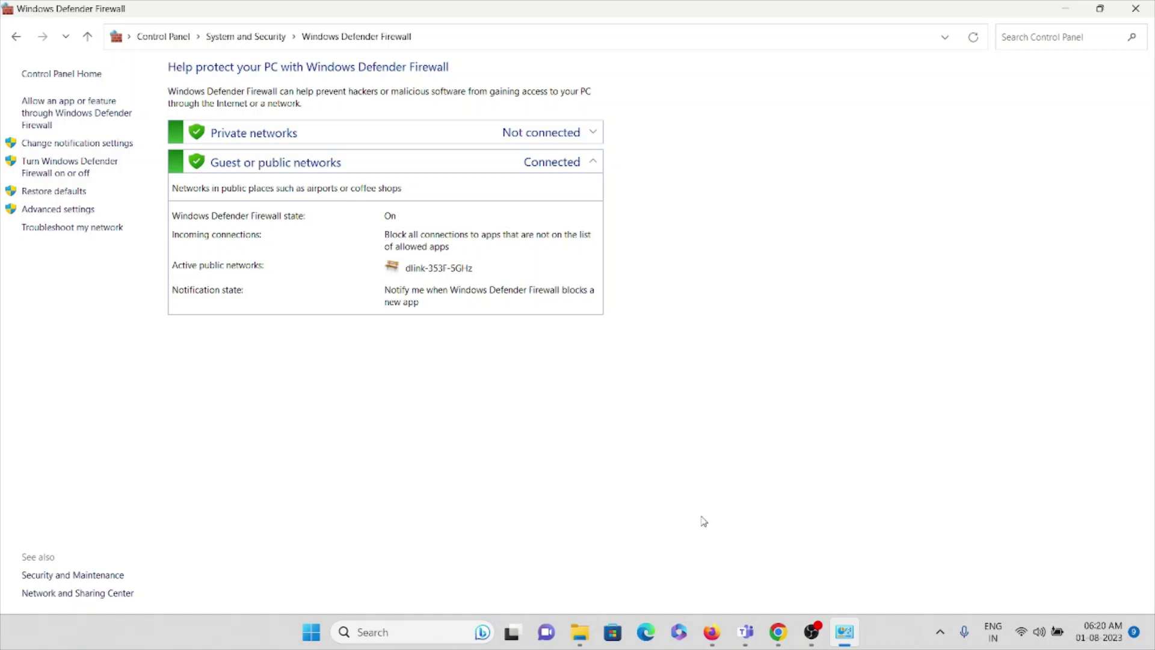
{"action": "left_click", "coordinate": [777, 632]}
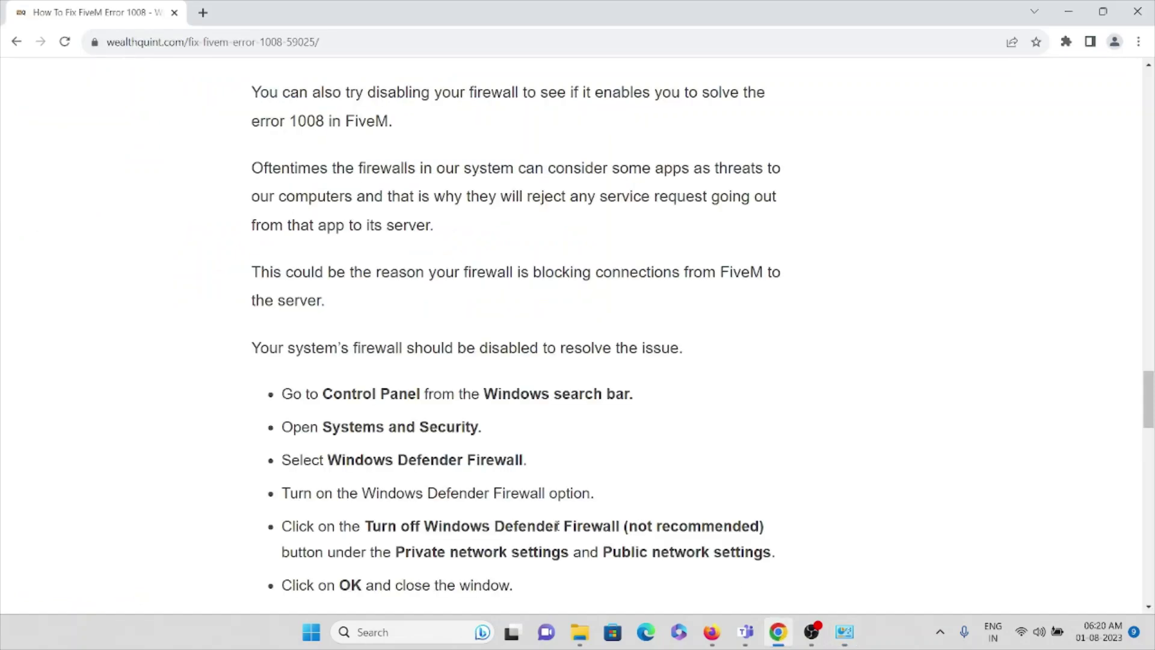
{"action": "scroll", "coordinate": [481, 520], "scroll_direction": "down", "scroll_amount": 1}
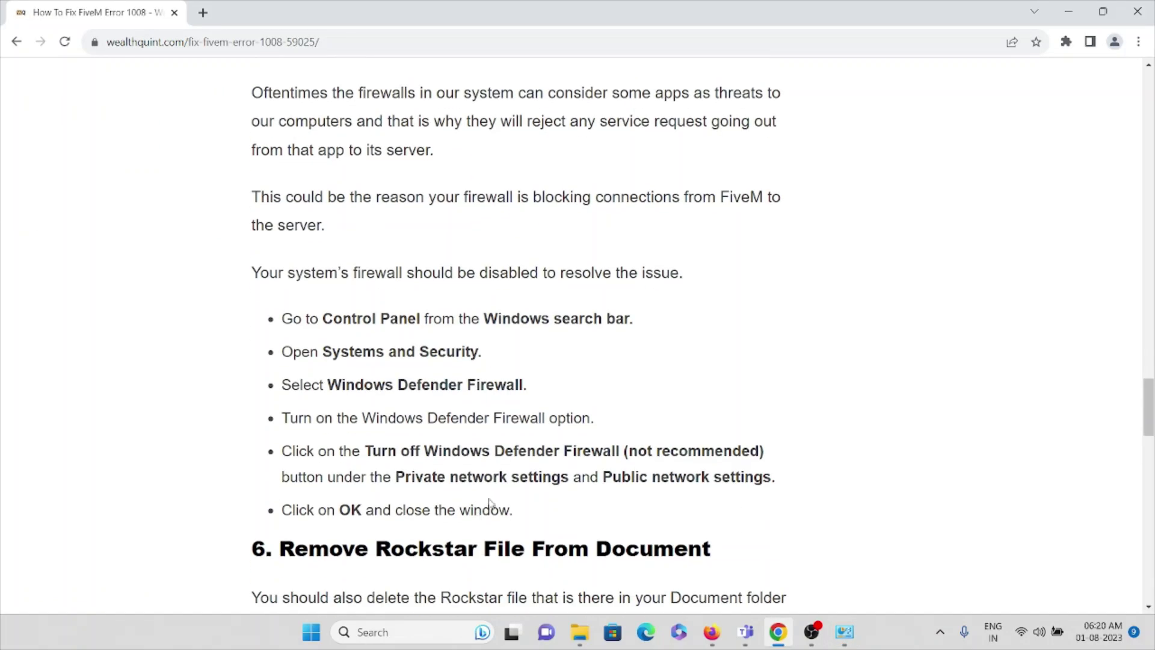
Read the article's fixes on removing the Rockstar file from Documents and reinstalling Rockstar Launcher
{"action": "scroll", "coordinate": [495, 480], "scroll_direction": "down", "scroll_amount": 2}
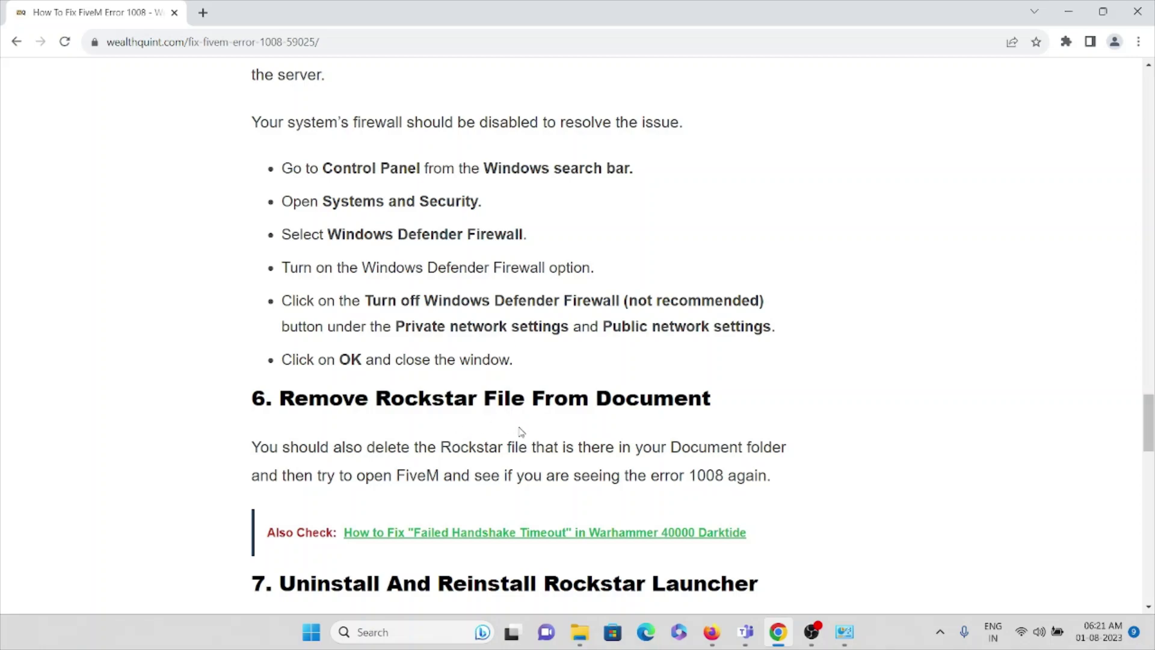
{"action": "scroll", "coordinate": [511, 427], "scroll_direction": "down", "scroll_amount": 5}
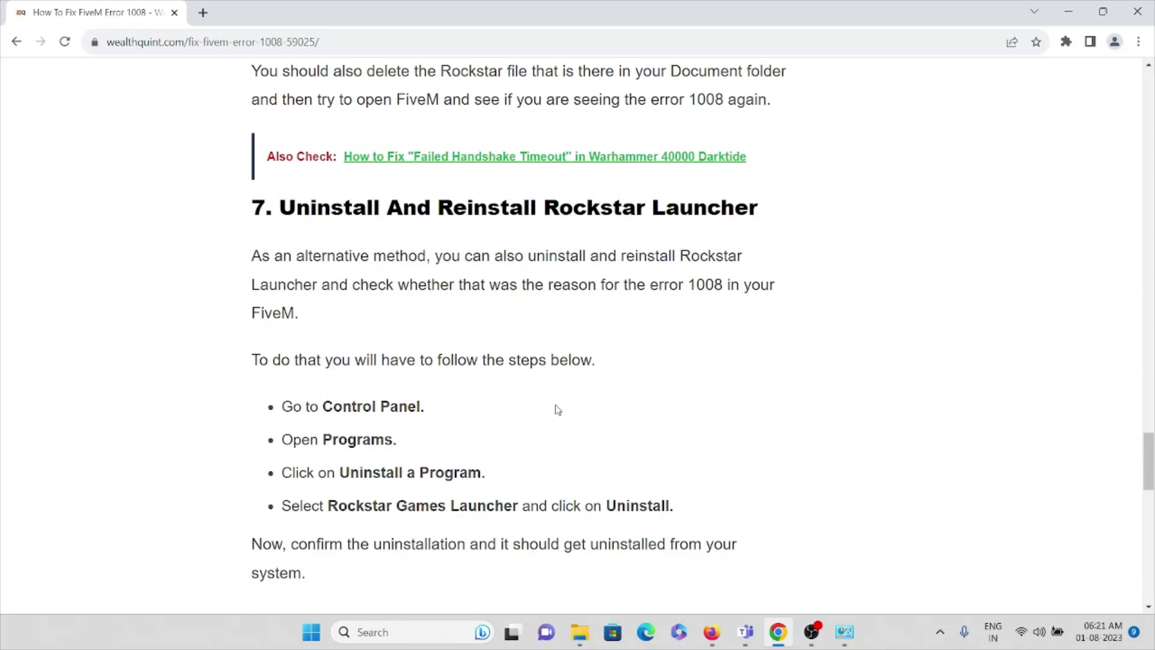
{"action": "scroll", "coordinate": [557, 410], "scroll_direction": "down", "scroll_amount": 3}
{"action": "scroll", "coordinate": [556, 406], "scroll_direction": "up", "scroll_amount": 6}
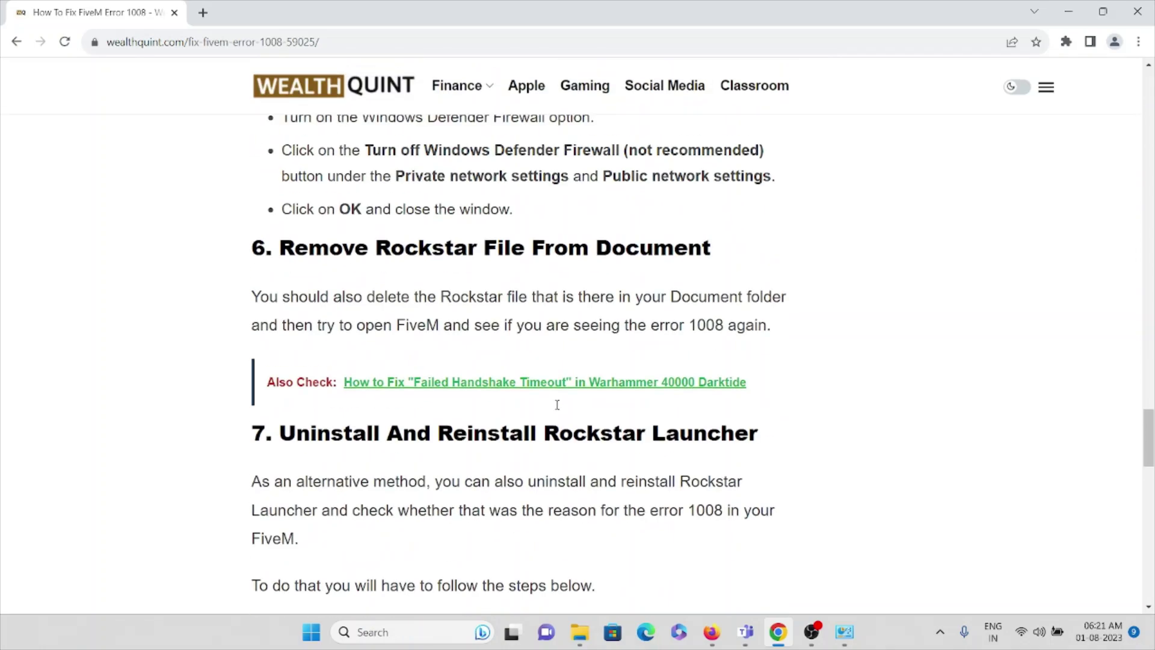
{"action": "scroll", "coordinate": [559, 411], "scroll_direction": "down", "scroll_amount": 2}
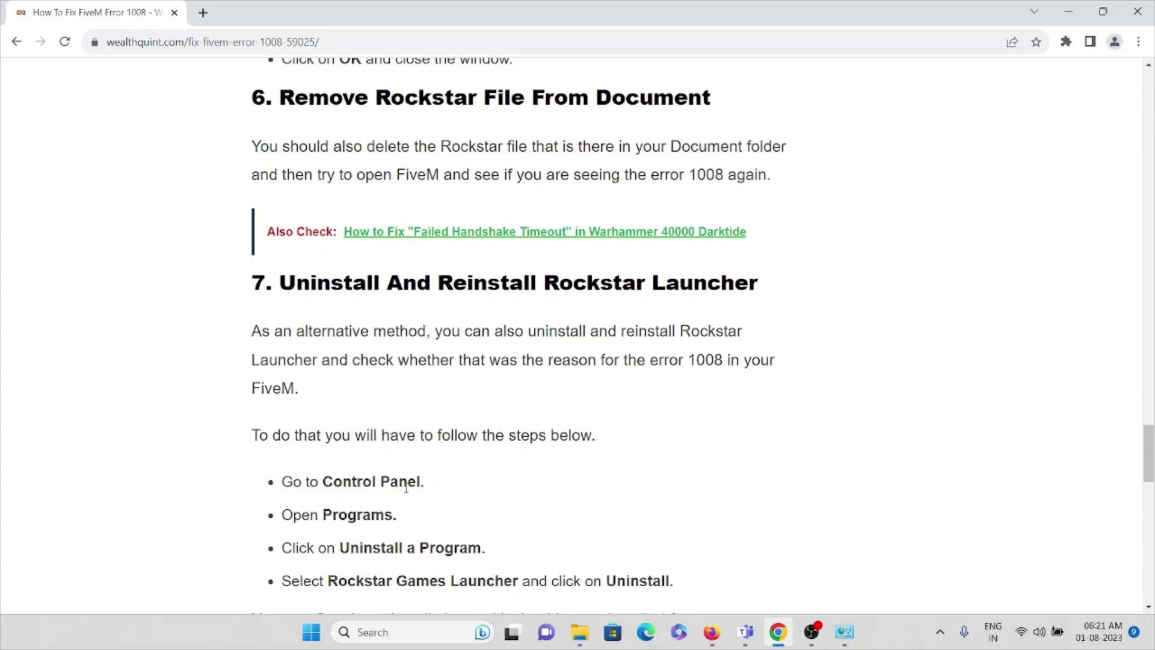
Switch to Control Panel, go back up to its main page from Windows Defender Firewall, and open Programs
{"action": "left_click", "coordinate": [842, 626]}
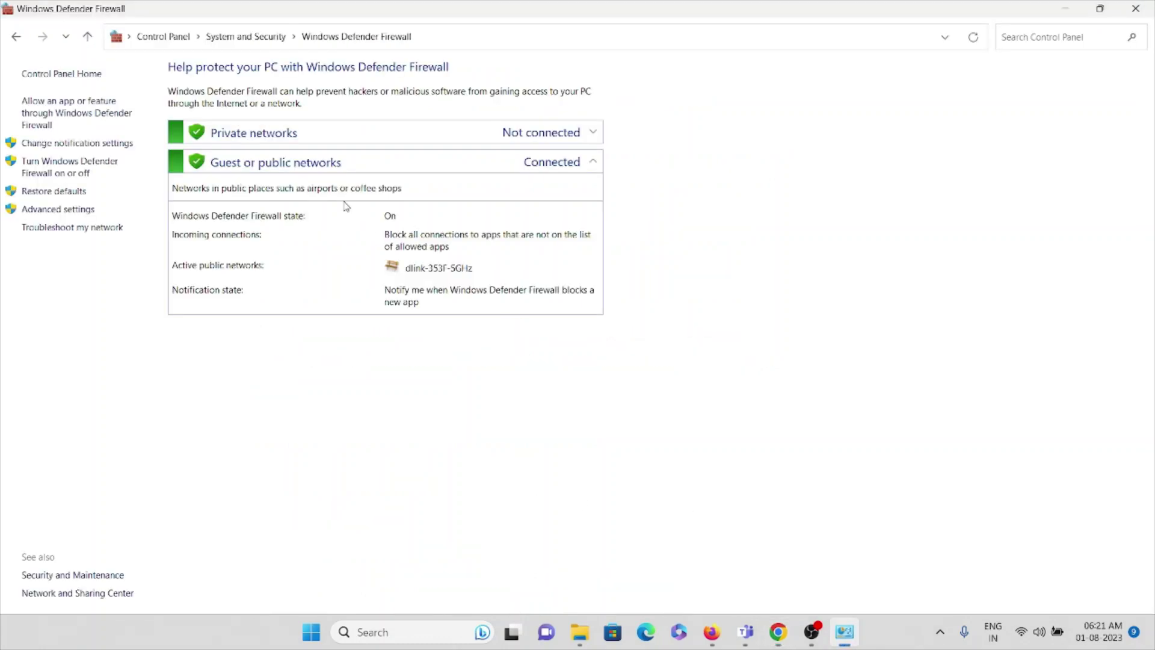
{"action": "left_click", "coordinate": [87, 37]}
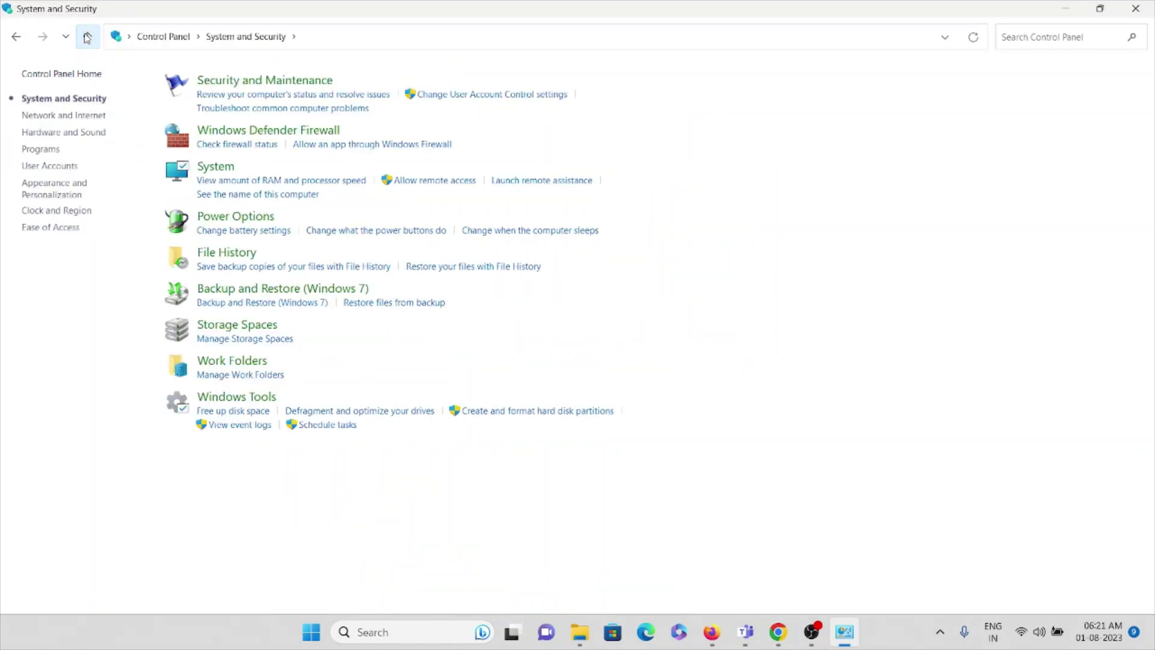
{"action": "left_click", "coordinate": [87, 36]}
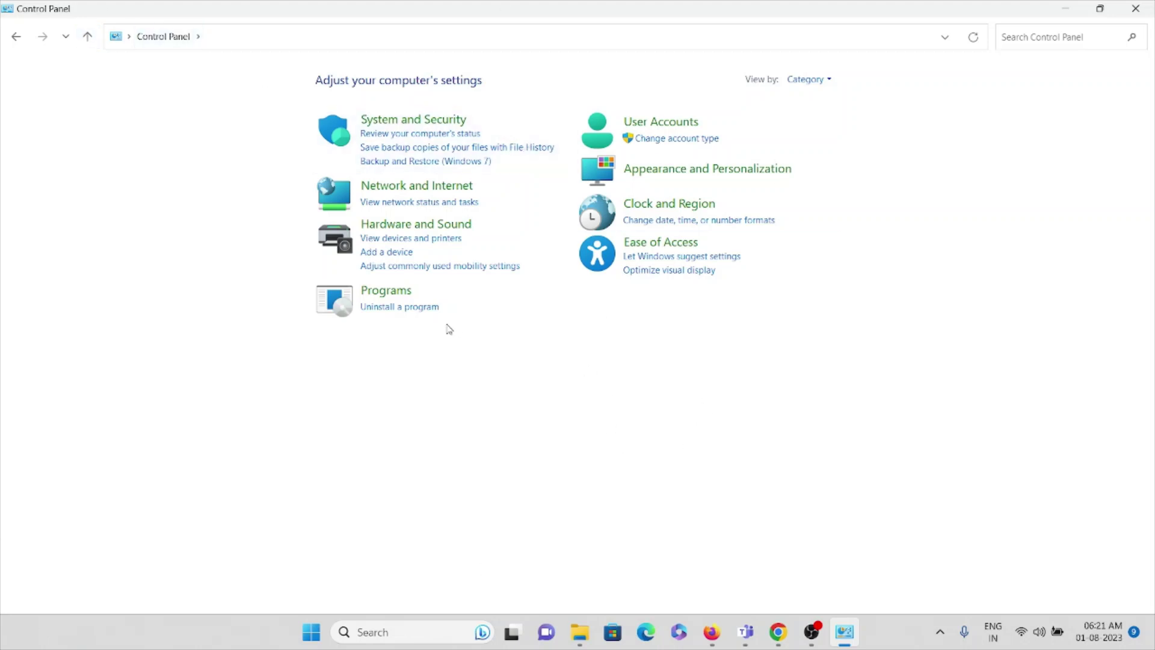
{"action": "left_click", "coordinate": [409, 293]}
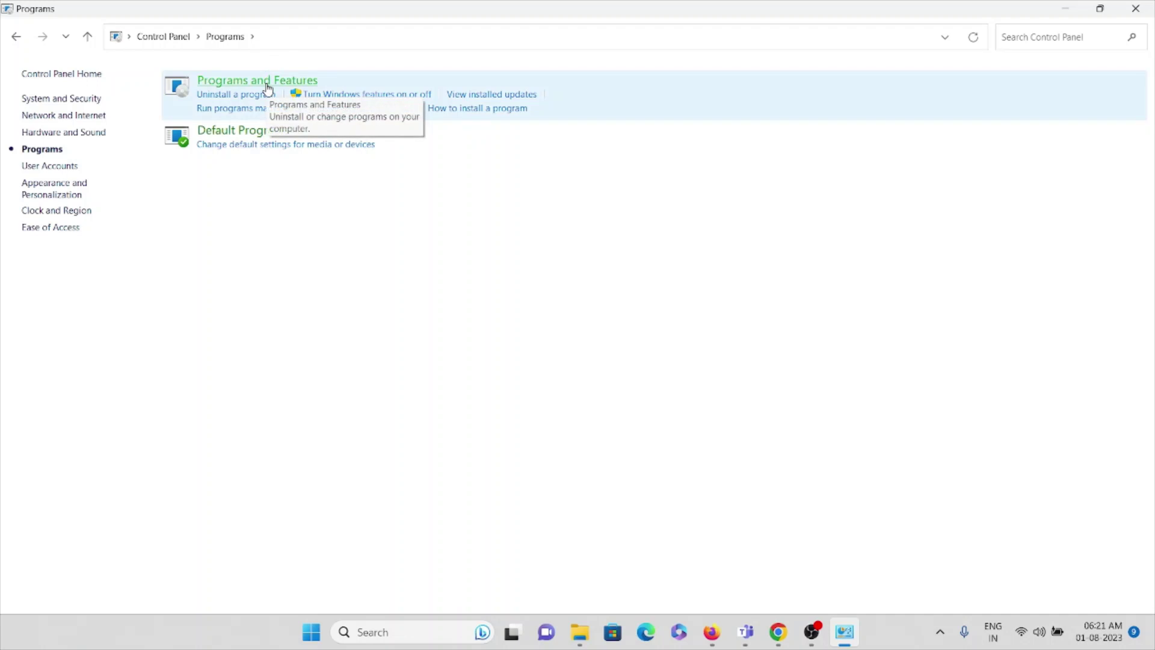
Return to the article in Chrome and highlight the instructions for uninstalling Rockstar Games Launcher while reading them
{"action": "left_click", "coordinate": [778, 632]}
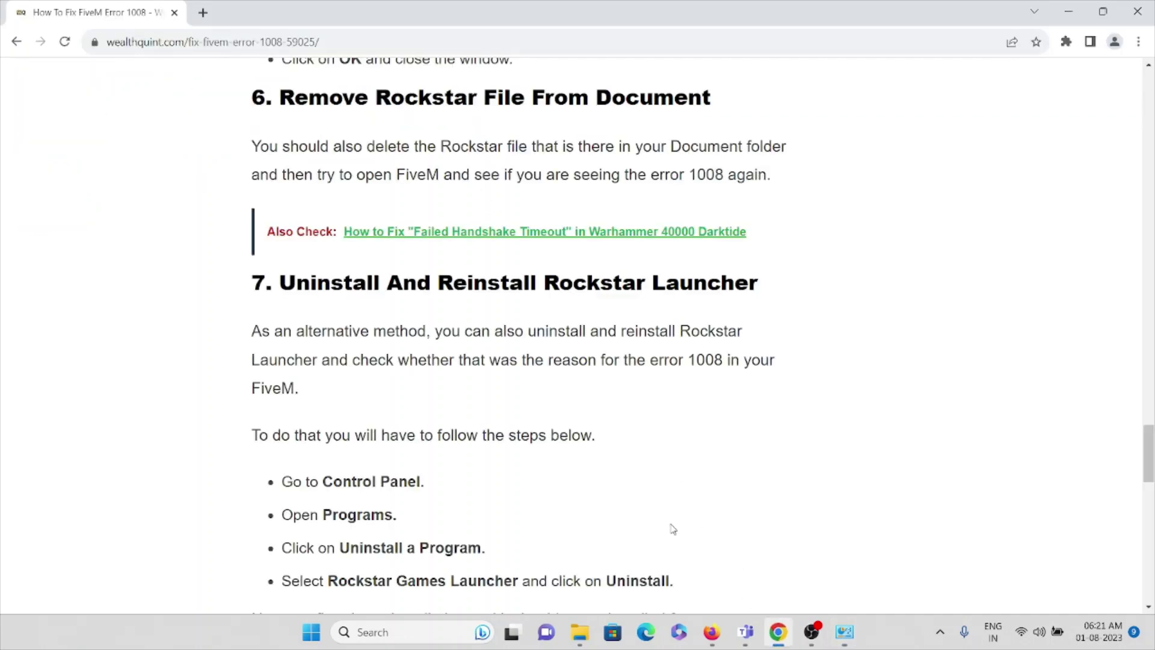
{"action": "scroll", "coordinate": [672, 528], "scroll_direction": "down", "scroll_amount": 1}
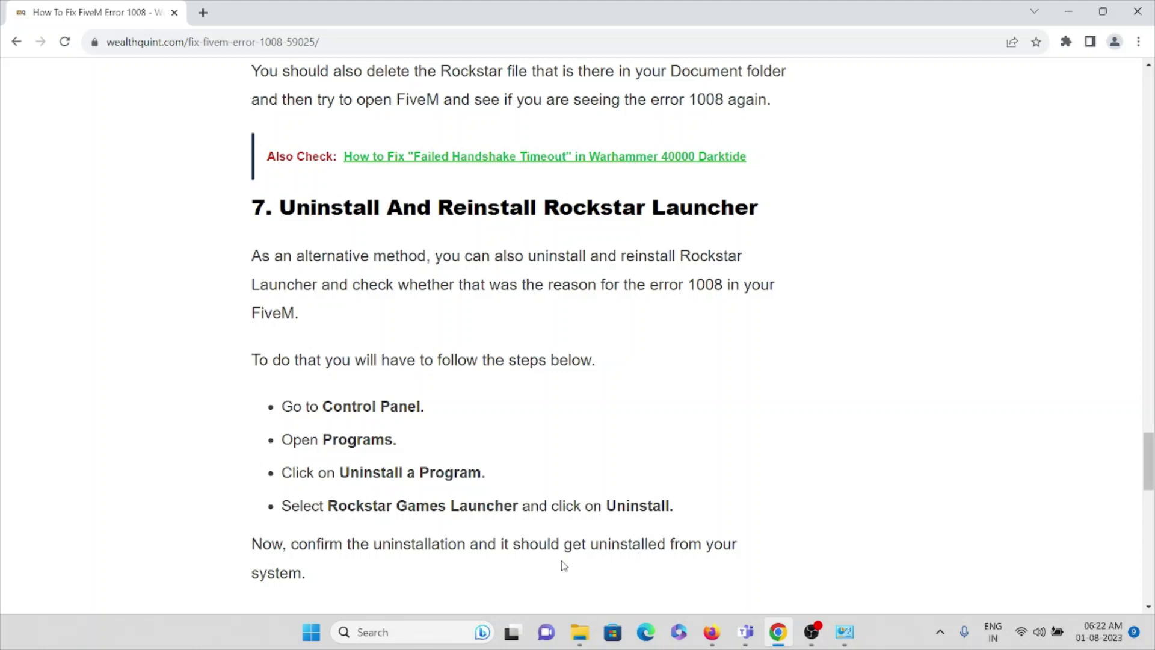
{"action": "scroll", "coordinate": [564, 565], "scroll_direction": "down", "scroll_amount": 1}
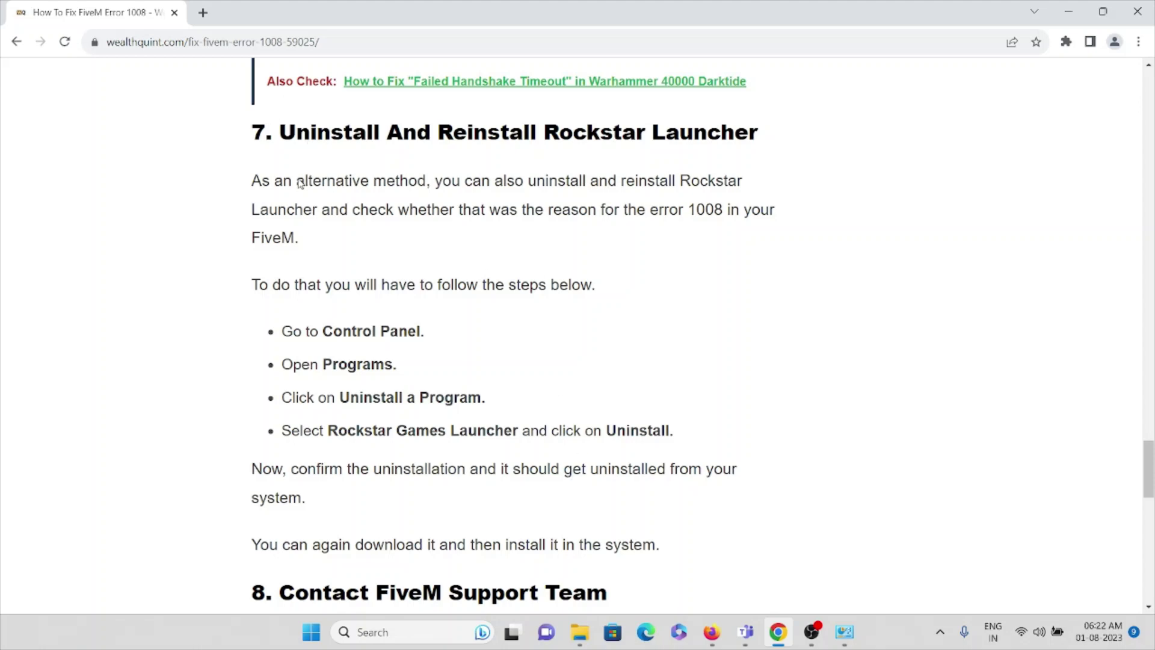
{"action": "left_click_drag", "start_coordinate": [254, 182], "coordinate": [545, 500]}
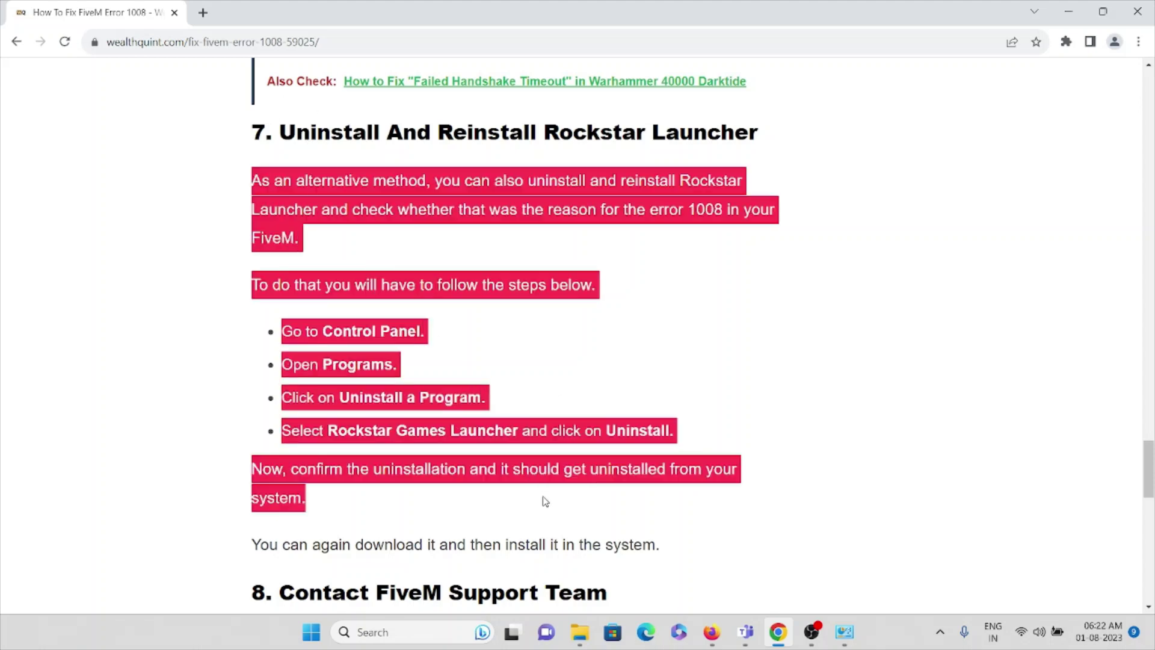
{"action": "left_click", "coordinate": [675, 475]}
Open the FiveM Support Team link from section 8 of the article in a new tab and view that page
{"action": "scroll", "coordinate": [675, 475], "scroll_direction": "down", "scroll_amount": 6}
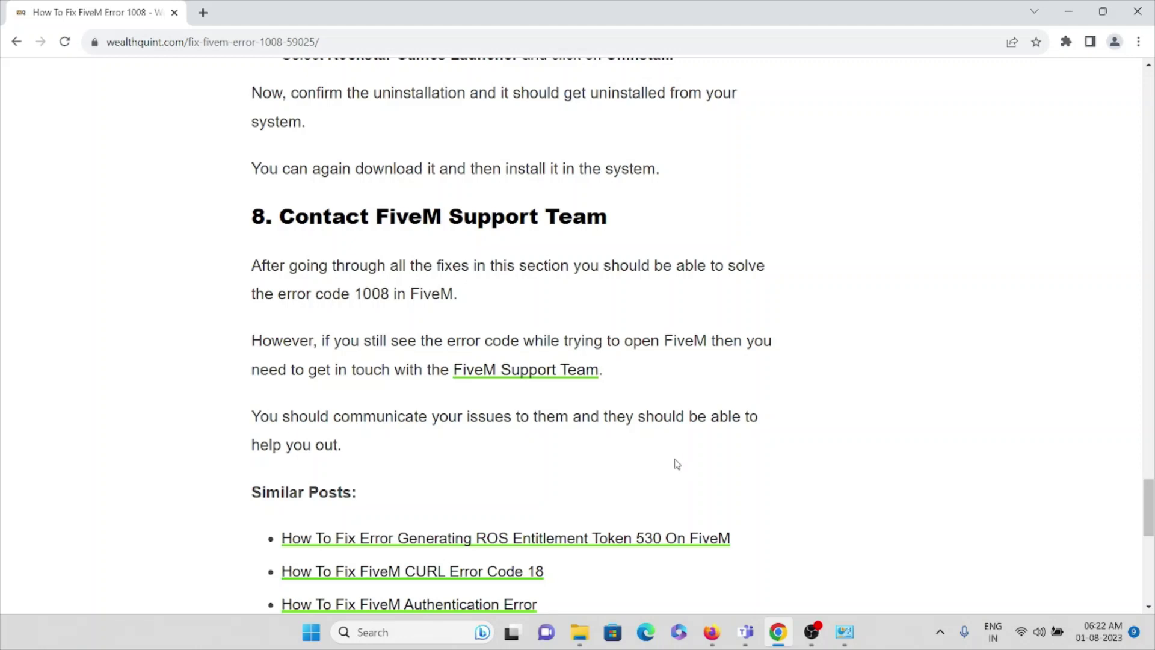
{"action": "right_click", "coordinate": [528, 374]}
{"action": "left_click", "coordinate": [551, 385]}
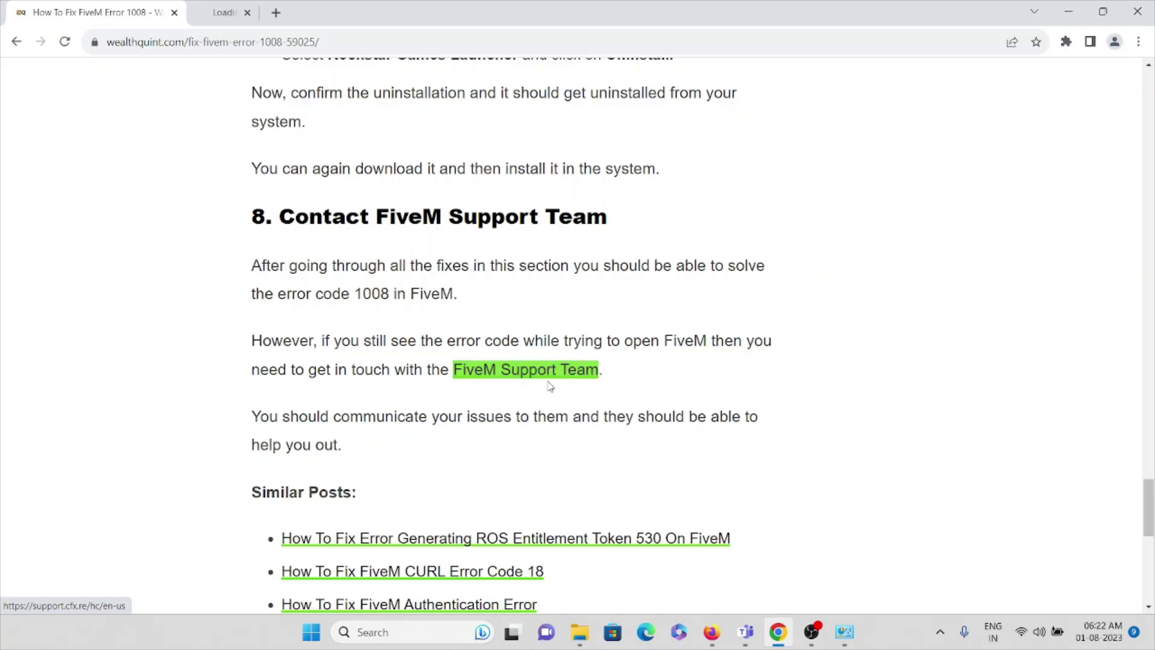
{"action": "left_click", "coordinate": [347, 8]}
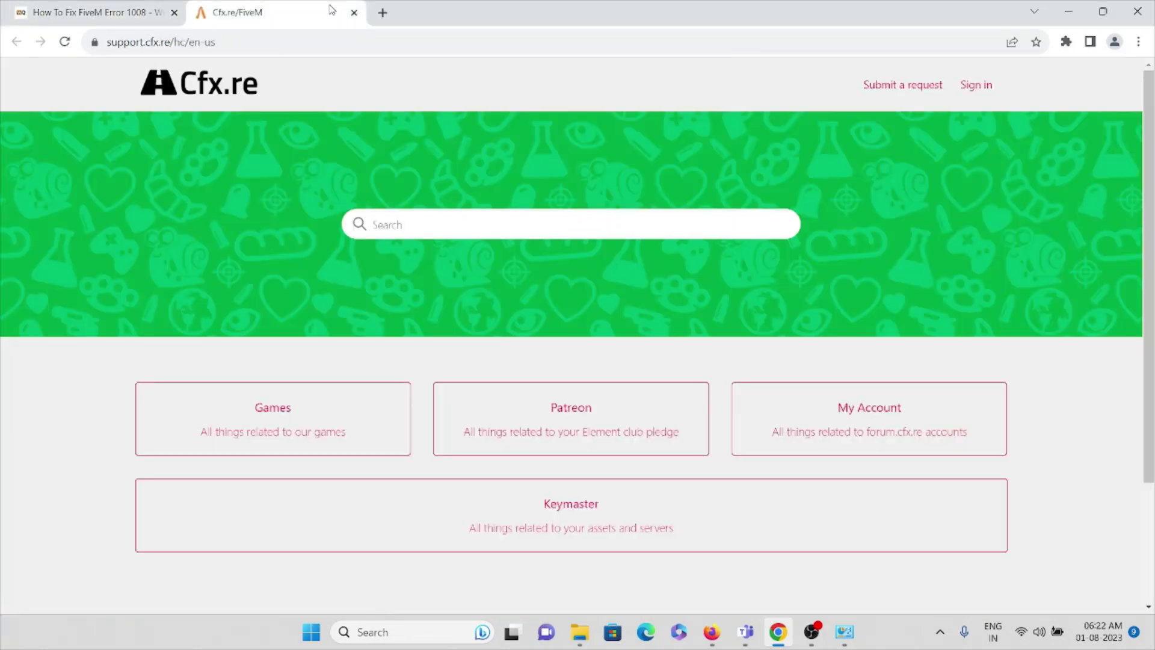
Review the article again, from the error screenshot under What Causes FiveM Error 1008 to the support section
{"action": "left_click", "coordinate": [116, 5]}
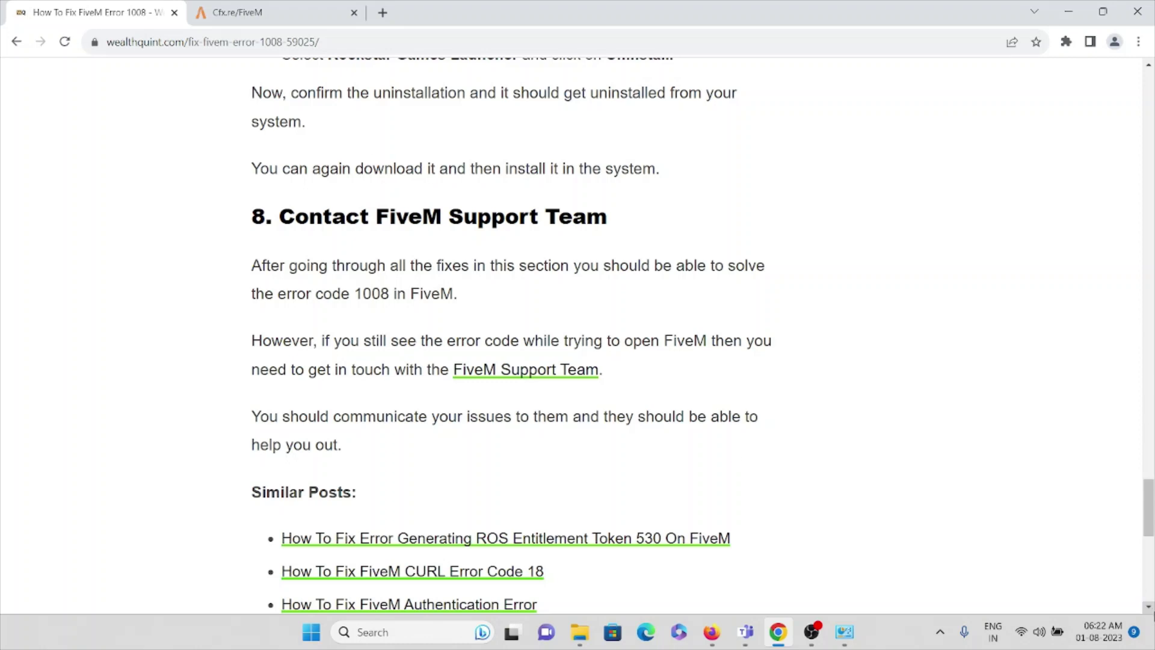
{"action": "left_click_drag", "start_coordinate": [1152, 541], "coordinate": [1152, 174]}
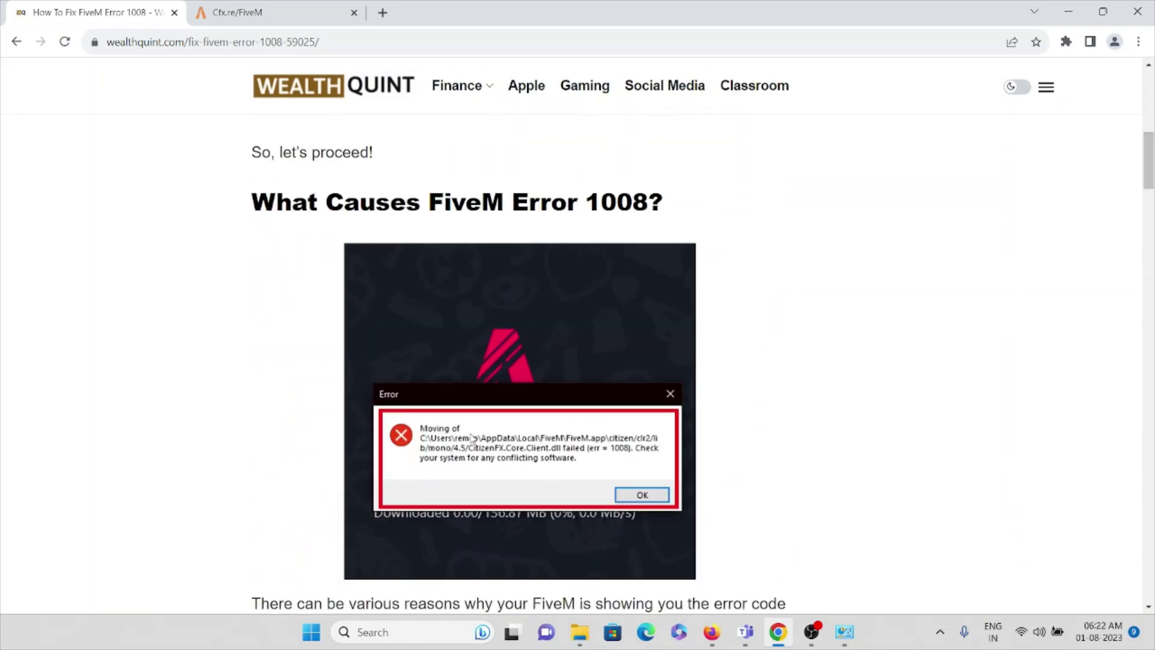
{"action": "left_click_drag", "start_coordinate": [1148, 181], "coordinate": [1148, 511]}
Open the Submit a request form on the Cfx.re support site and choose Help & Support as the topic
{"action": "left_click", "coordinate": [303, 10]}
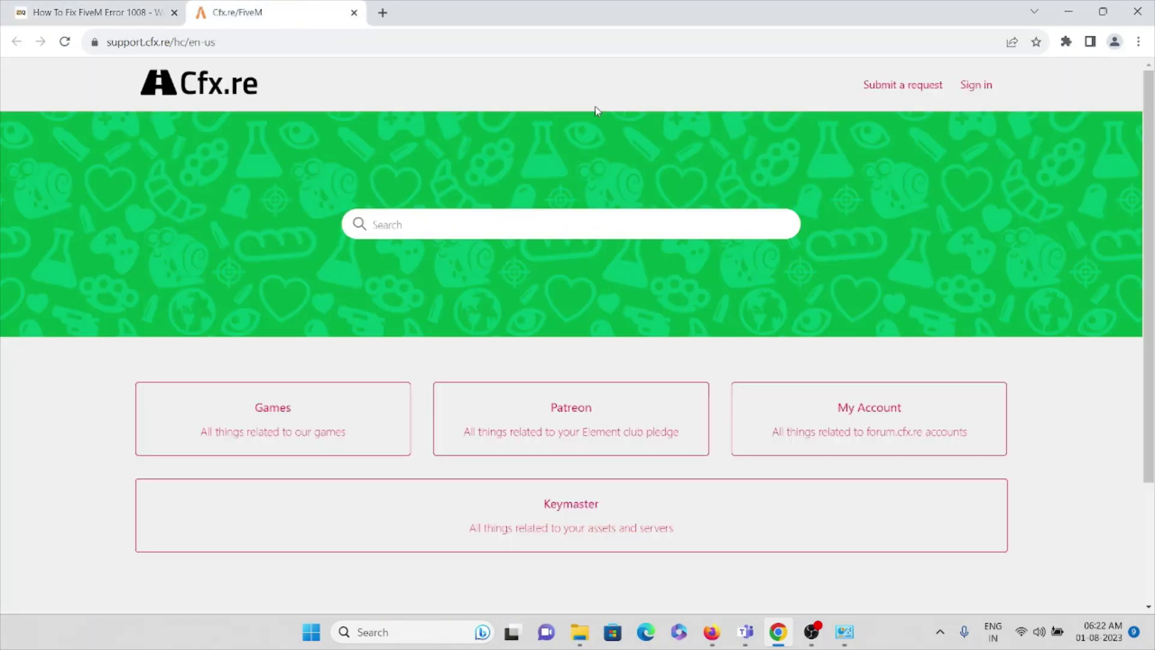
{"action": "left_click", "coordinate": [936, 89]}
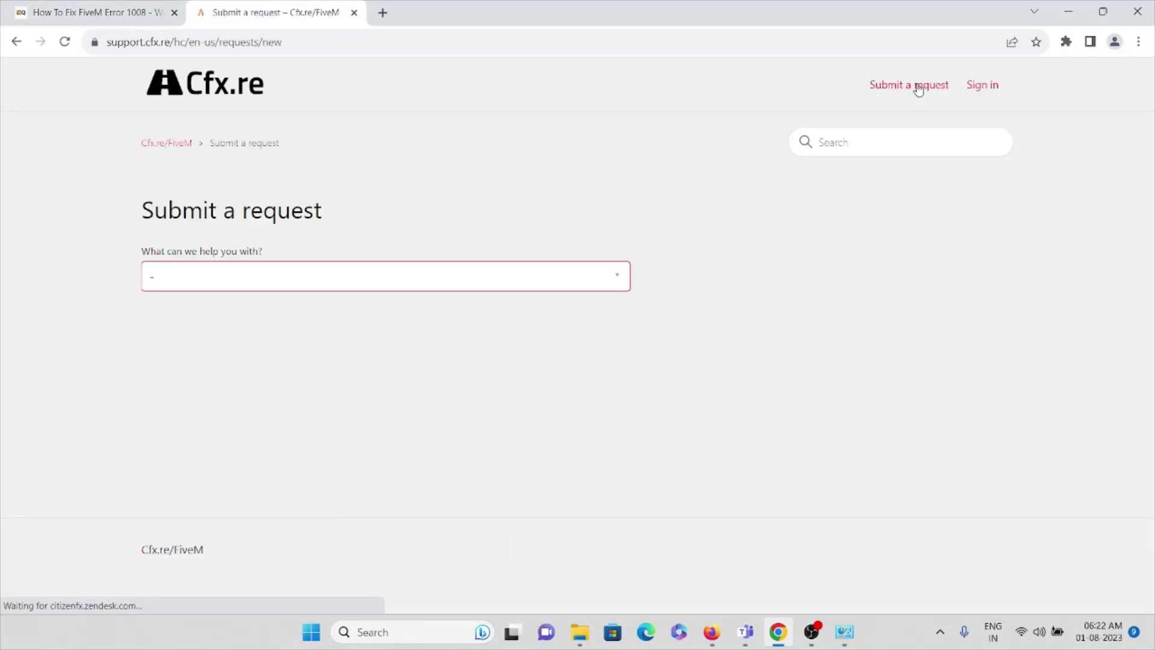
{"action": "left_click", "coordinate": [585, 275]}
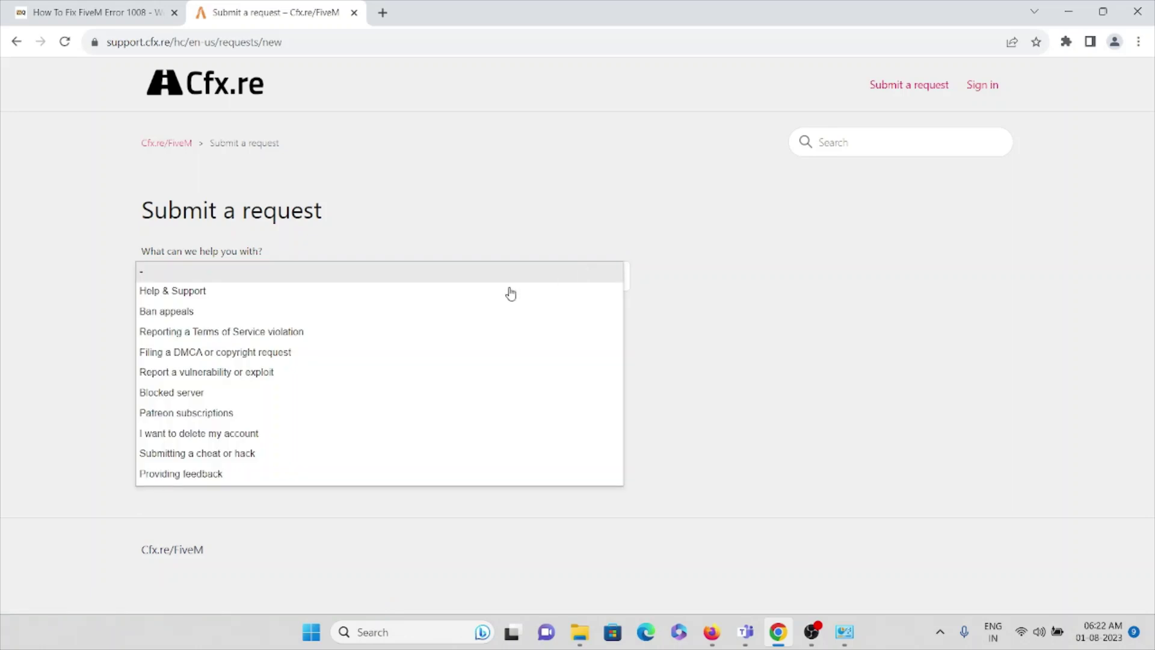
{"action": "left_click", "coordinate": [210, 292]}
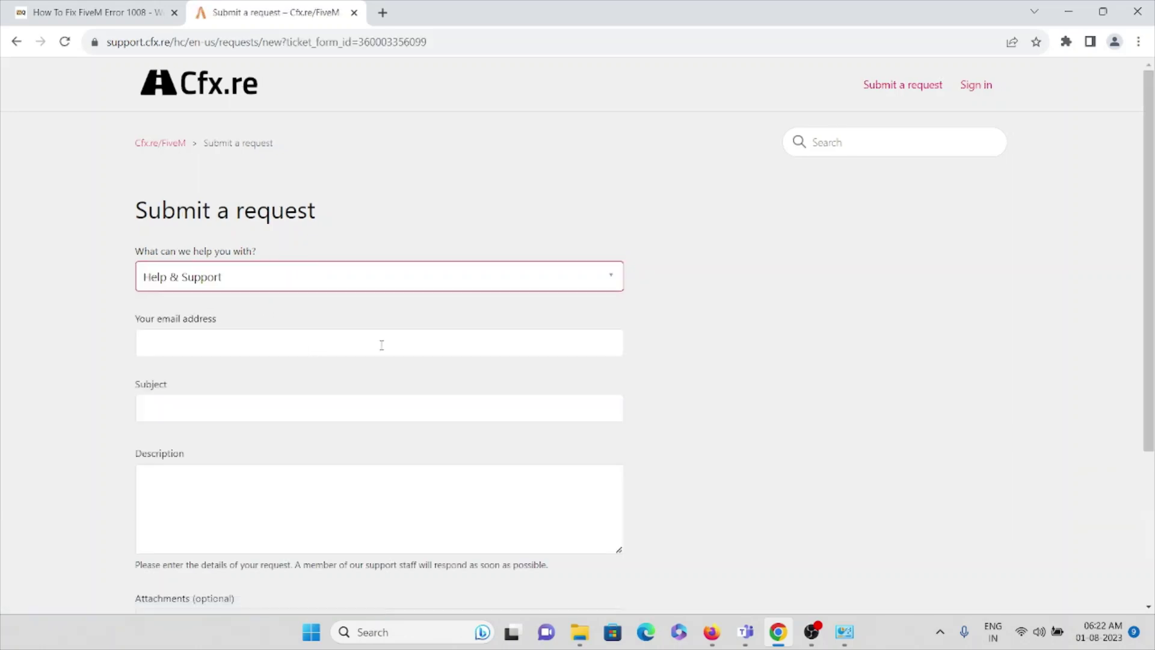
Examine the request form's email, subject, description and attachment fields, and return to the article
{"action": "left_click", "coordinate": [46, 394]}
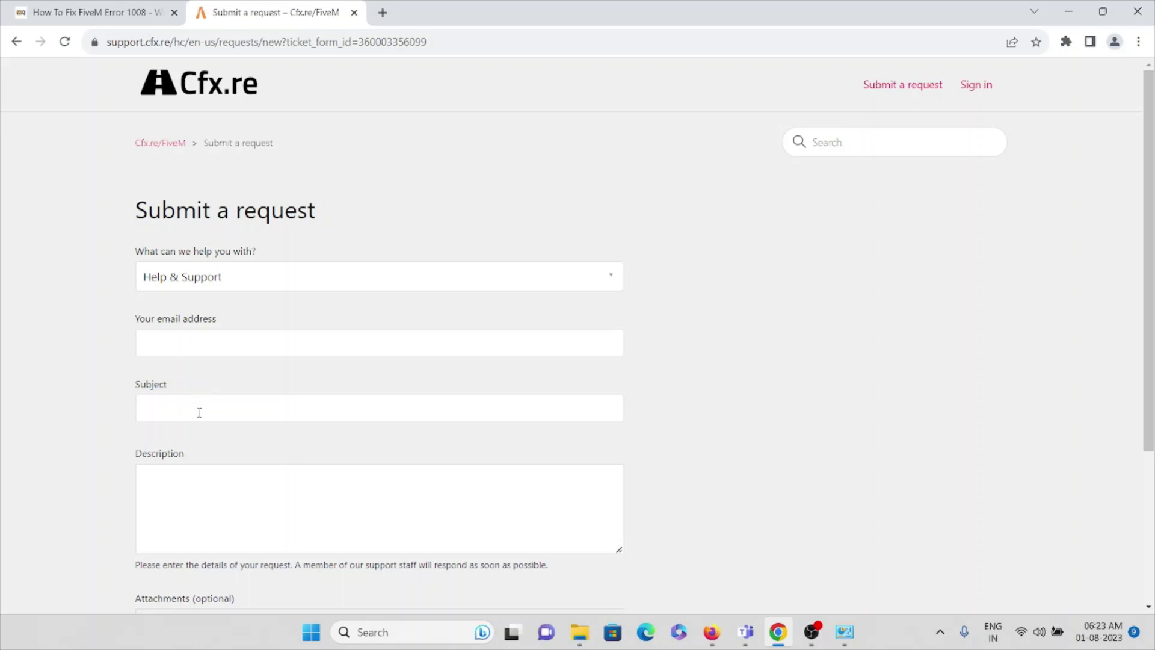
{"action": "left_click", "coordinate": [216, 528]}
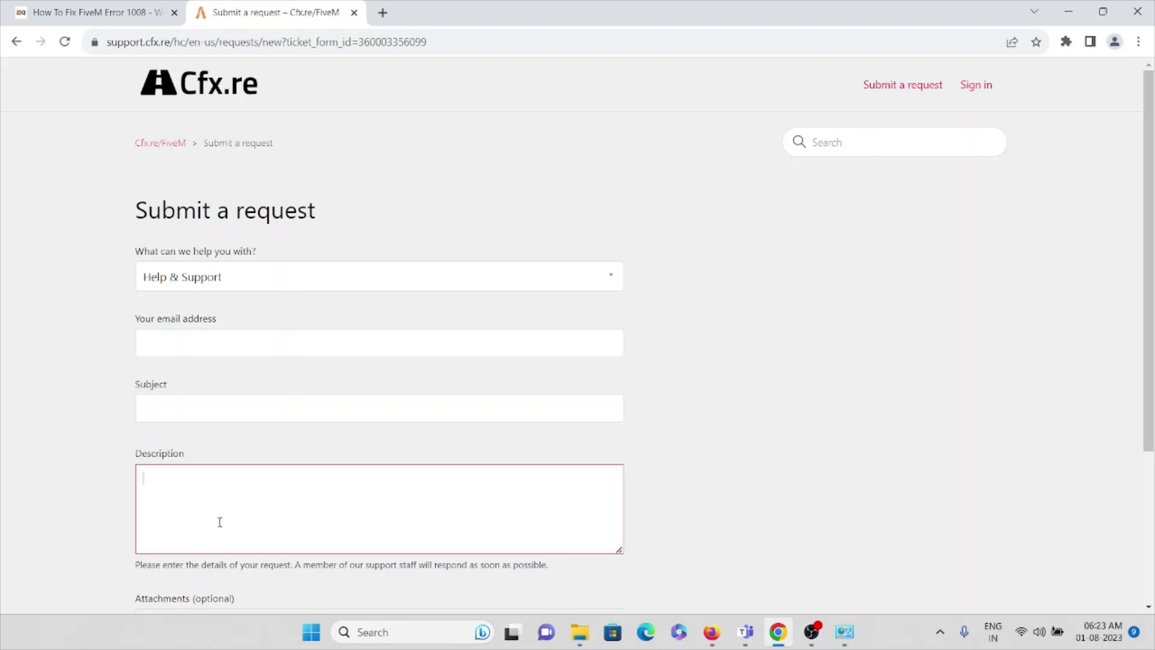
{"action": "scroll", "coordinate": [219, 521], "scroll_direction": "down", "scroll_amount": 3}
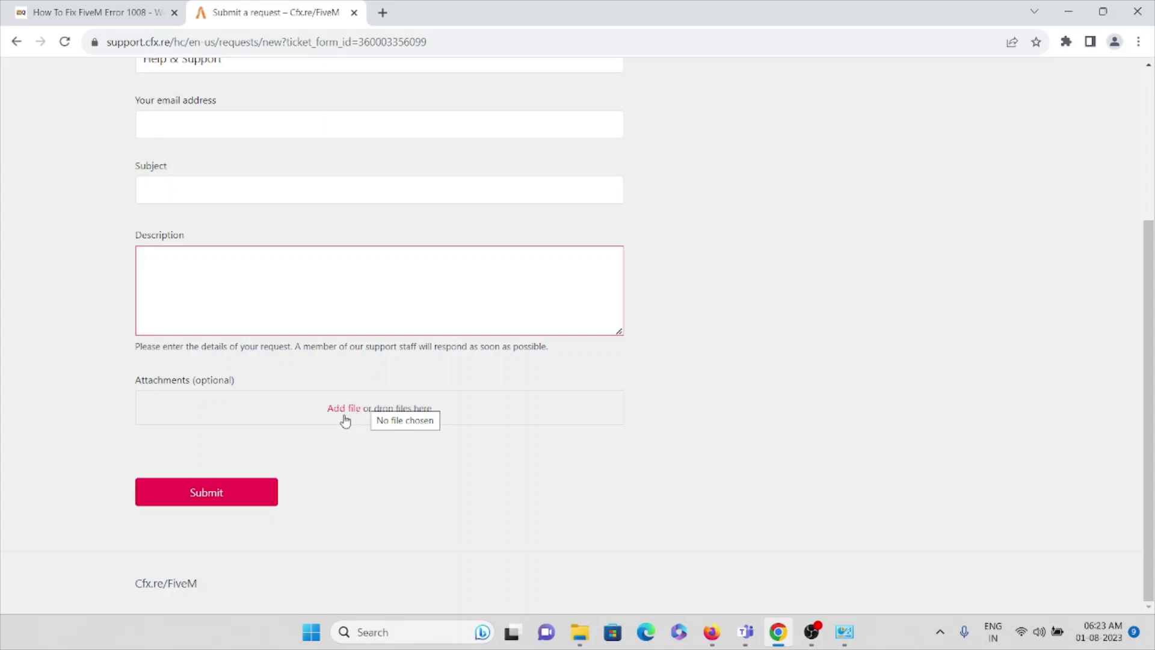
{"action": "left_click", "coordinate": [120, 12]}
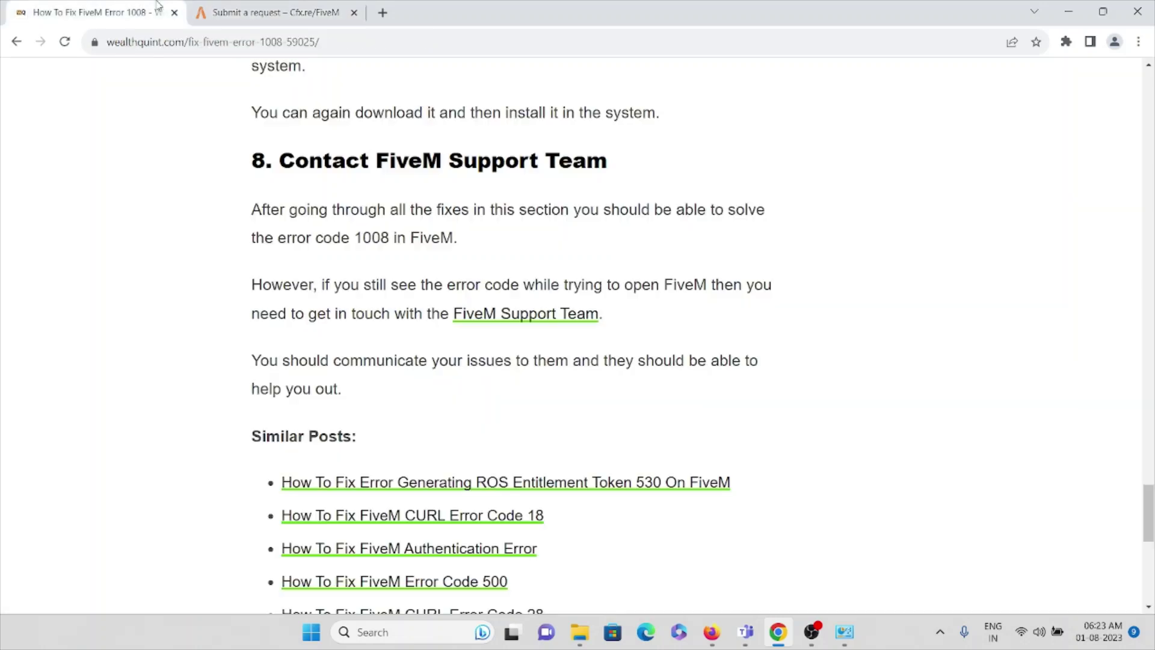